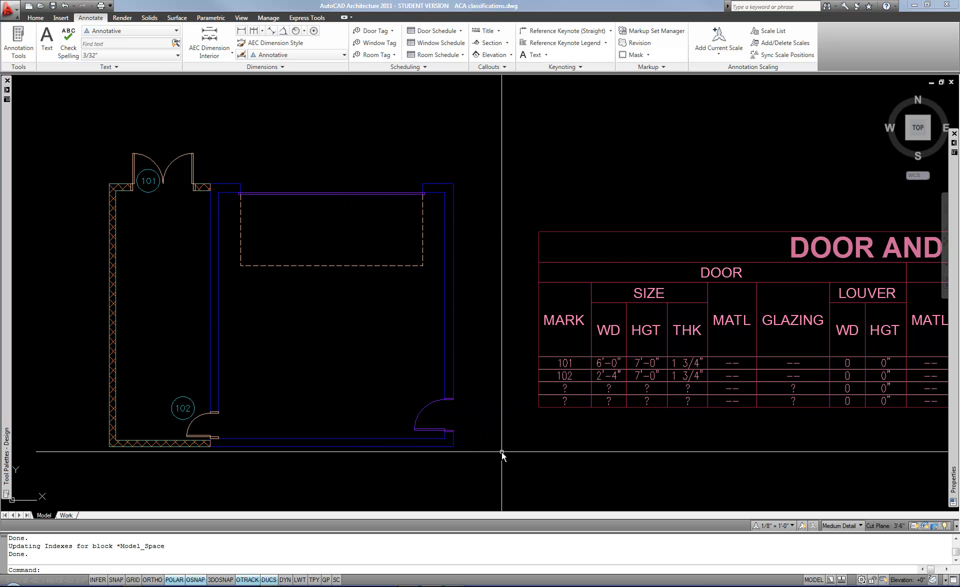
- Examine the floor plan's doors alongside the door and frame schedule table
{"action": "middle_click_drag", "start_coordinate": [498, 446], "coordinate": [615, 435]}
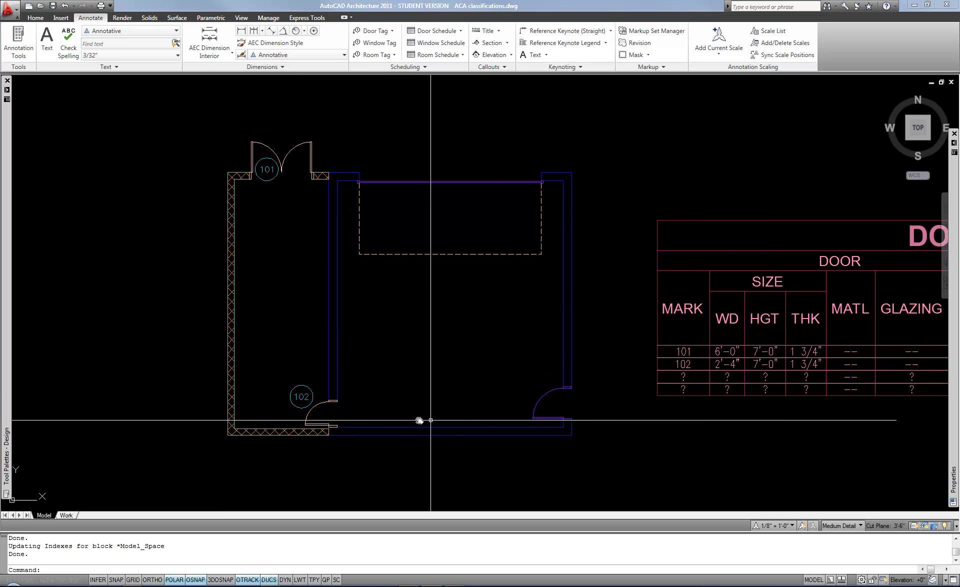
{"action": "mouse_move", "coordinate": [647, 441]}
{"action": "middle_mouse_down"}
{"action": "mouse_move", "coordinate": [554, 422]}
{"action": "mouse_move", "coordinate": [508, 430]}
{"action": "middle_mouse_up"}
{"action": "scroll", "coordinate": [565, 414], "scroll_direction": "down", "scroll_amount": 4}
{"action": "scroll", "coordinate": [491, 427], "scroll_direction": "up", "scroll_amount": 3}
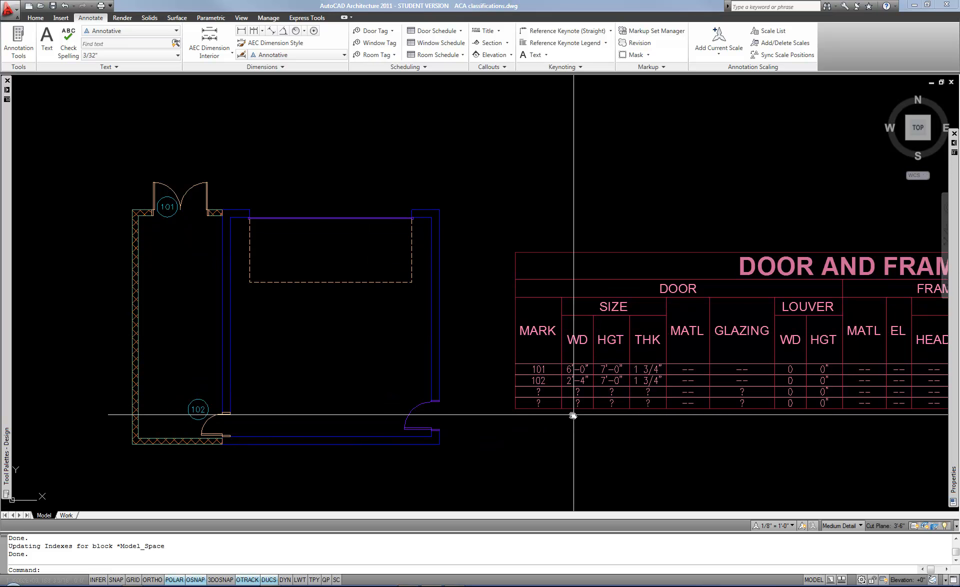
{"action": "scroll", "coordinate": [626, 415], "scroll_direction": "up", "scroll_amount": 4}
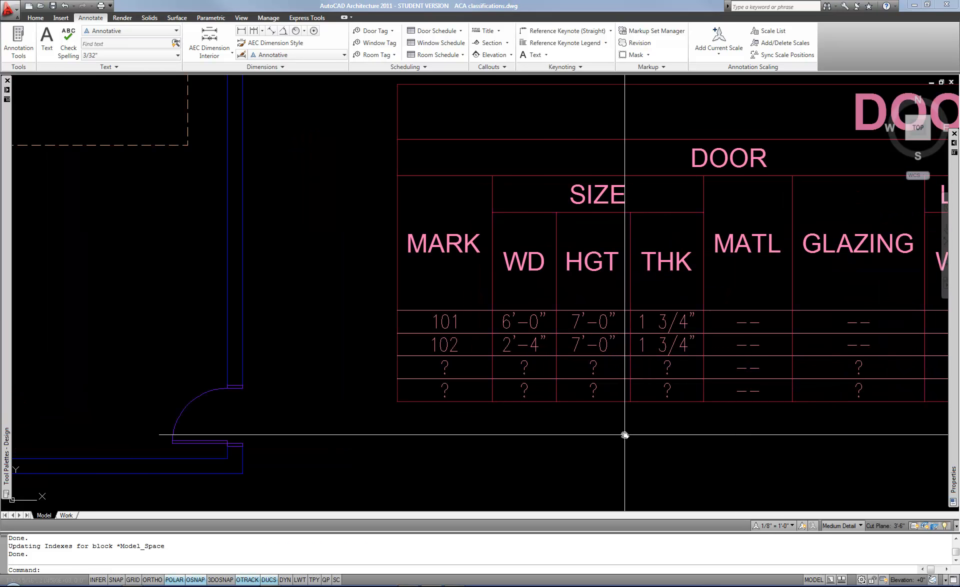
{"action": "scroll", "coordinate": [625, 433], "scroll_direction": "down", "scroll_amount": 6}
{"action": "scroll", "coordinate": [550, 434], "scroll_direction": "up", "scroll_amount": 4}
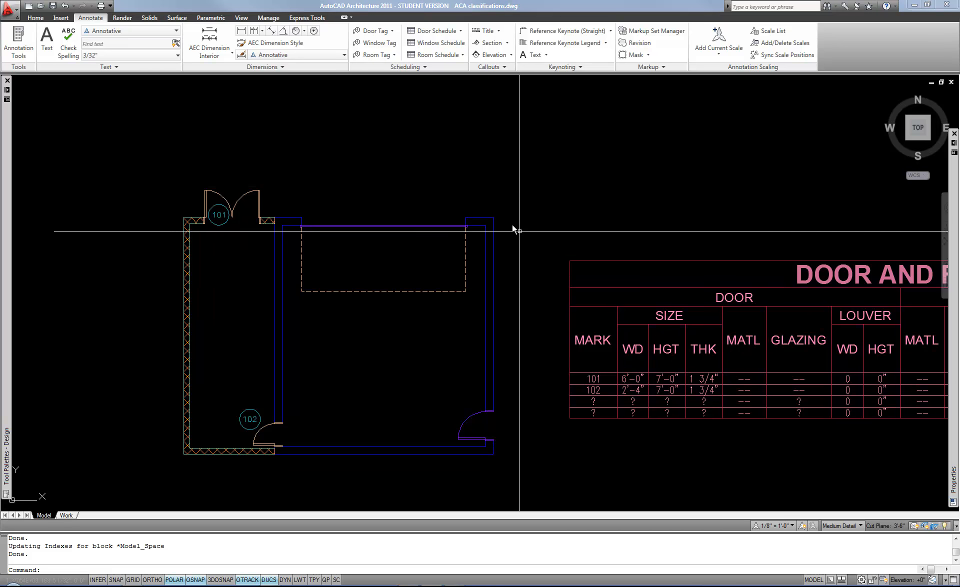
{"action": "left_click", "coordinate": [618, 262]}
{"action": "left_click", "coordinate": [580, 257]}
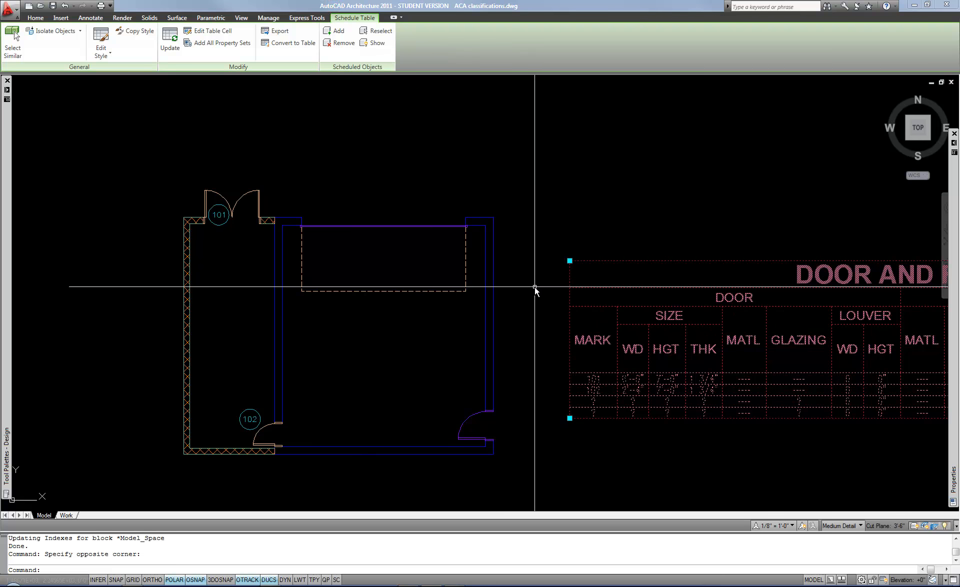
{"action": "key", "text": "Escape"}
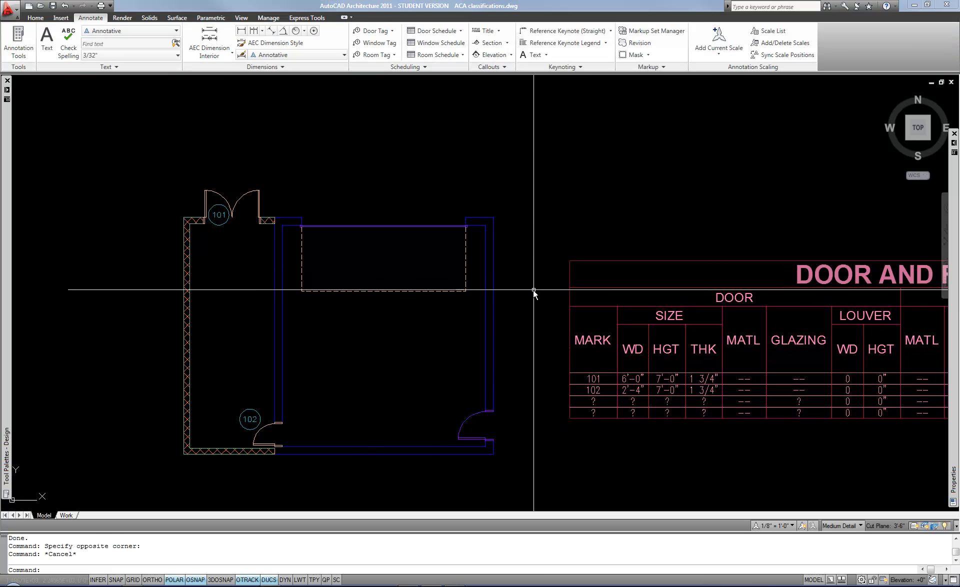
{"action": "left_click", "coordinate": [423, 33]}
{"action": "left_click", "coordinate": [430, 46]}
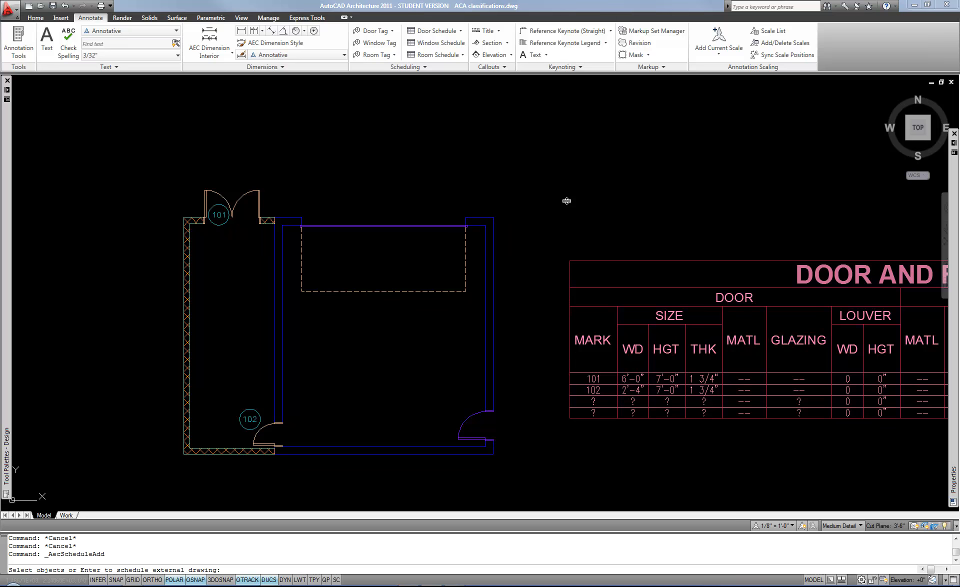
{"action": "key", "text": "Return"}
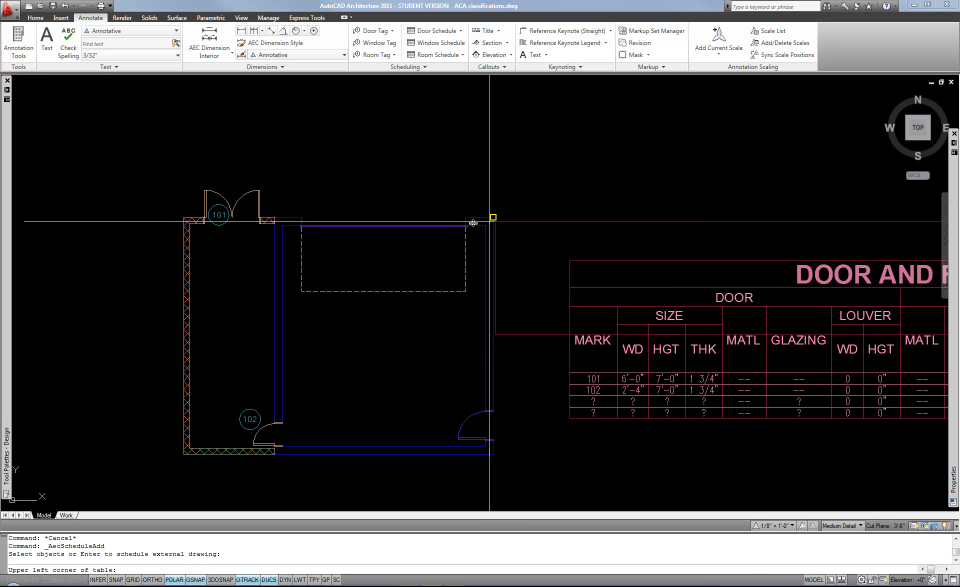
{"action": "key", "text": "Escape"}
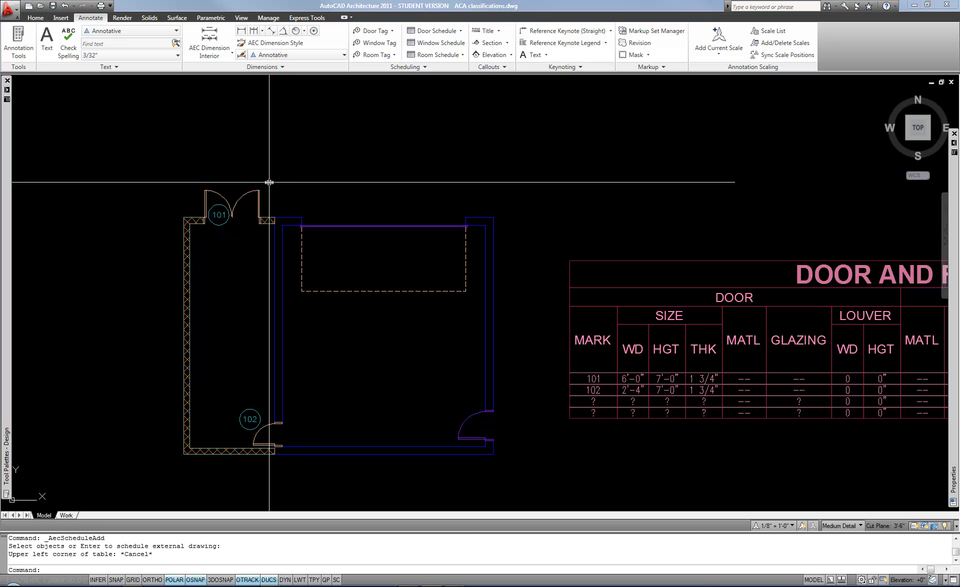
{"action": "key", "text": "Escape"}
{"action": "key", "text": "Escape"}
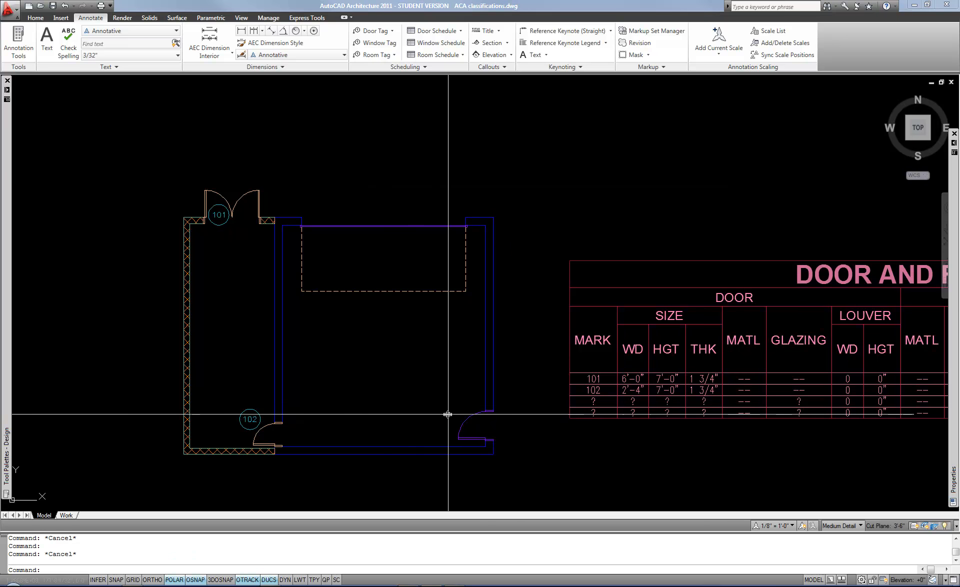
- Compare the untagged single door in the east wall with door 102 by selecting each one
{"action": "left_click", "coordinate": [469, 417]}
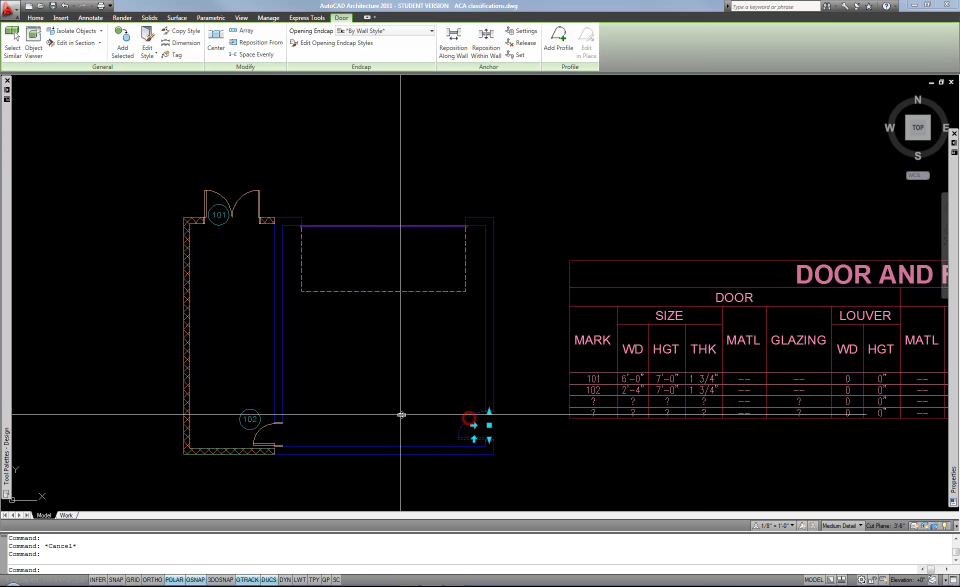
{"action": "left_click", "coordinate": [268, 424]}
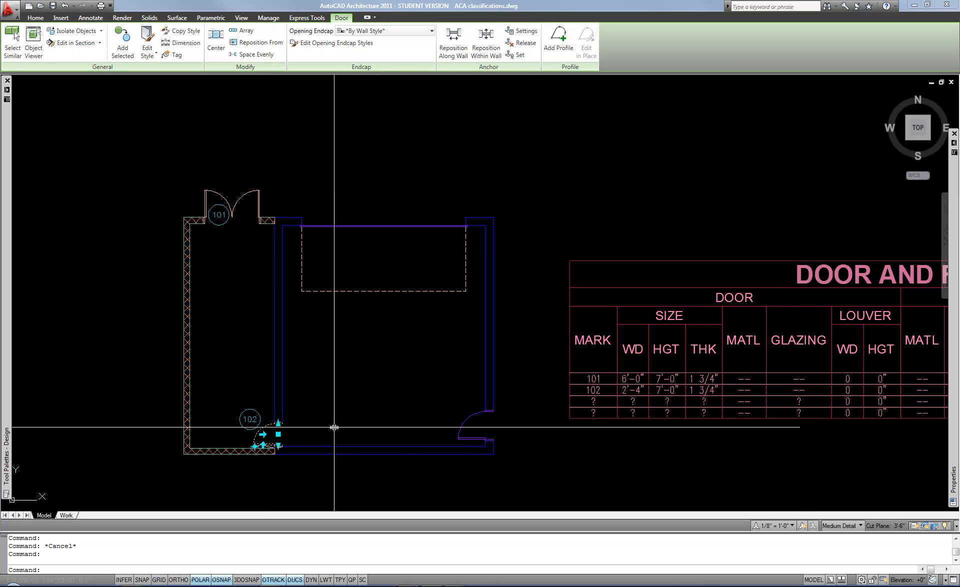
{"action": "key", "text": "Escape"}
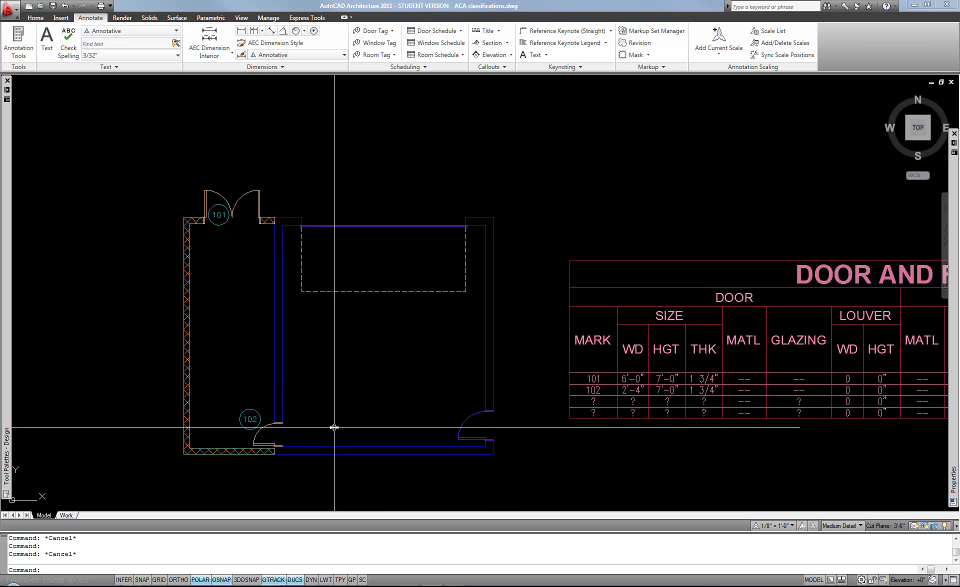
{"action": "scroll", "coordinate": [334, 426], "scroll_direction": "up", "scroll_amount": 3}
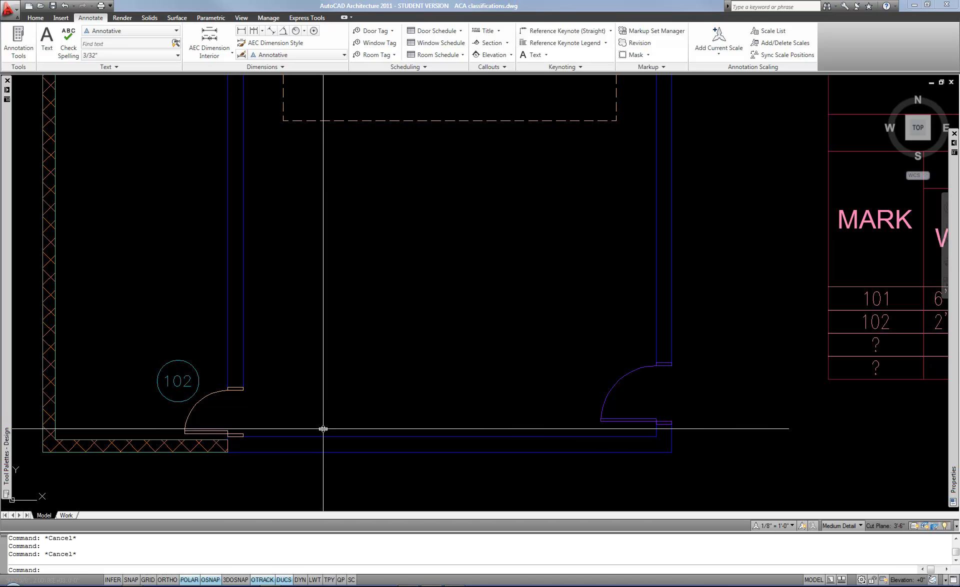
{"action": "scroll", "coordinate": [334, 406], "scroll_direction": "down", "scroll_amount": 2}
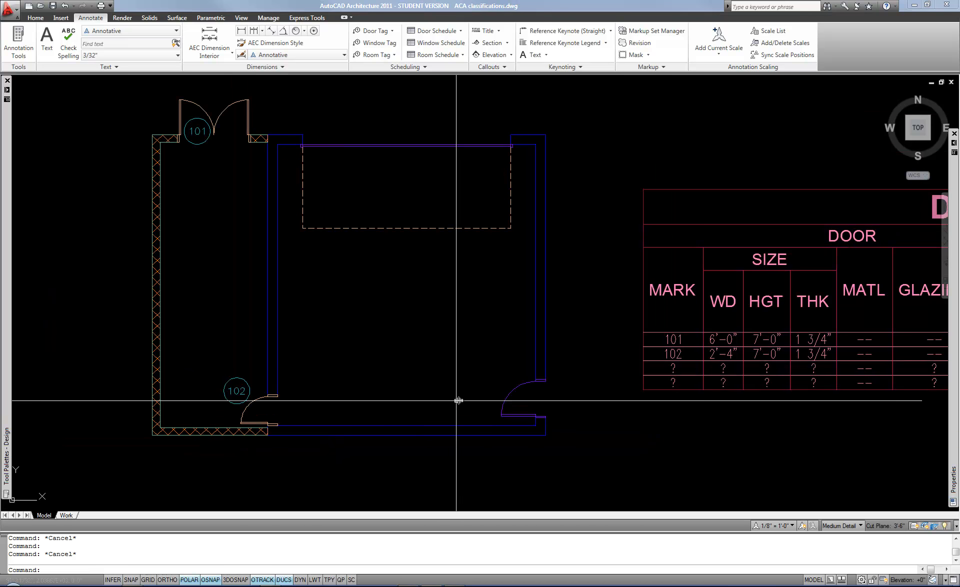
- Check which layers the untagged single door and door 102 are assigned to
{"action": "left_click", "coordinate": [522, 383]}
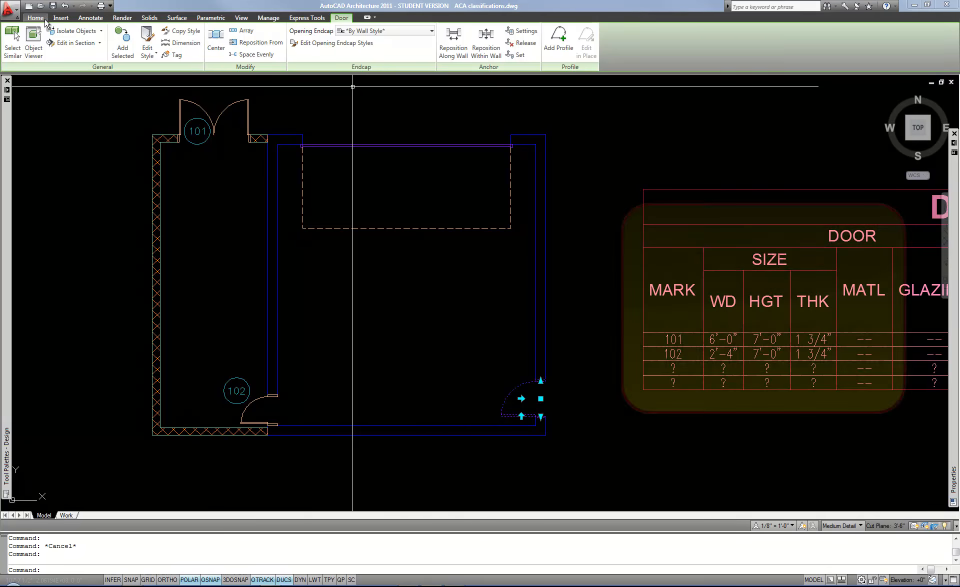
{"action": "left_click", "coordinate": [35, 17]}
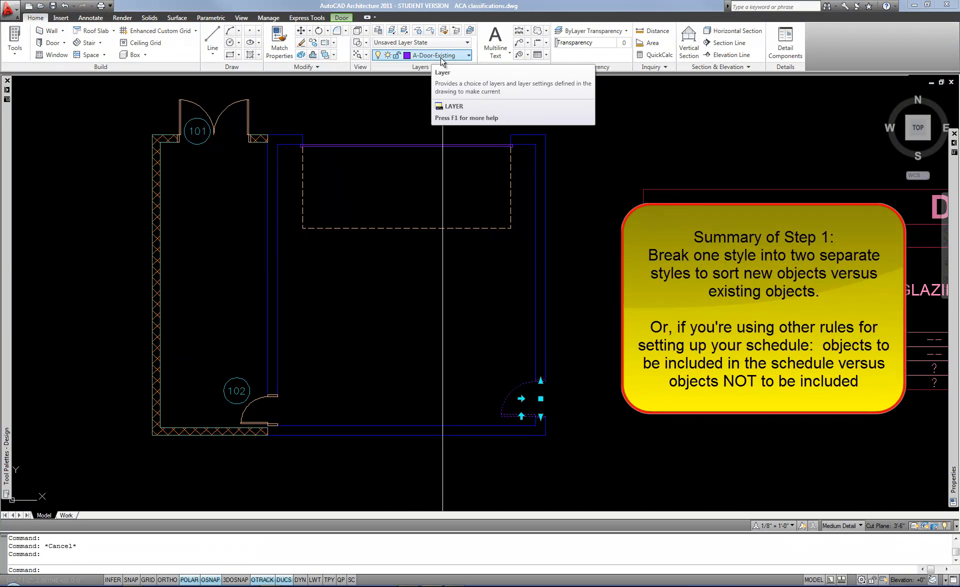
{"action": "key", "text": "Escape"}
{"action": "left_click", "coordinate": [259, 398]}
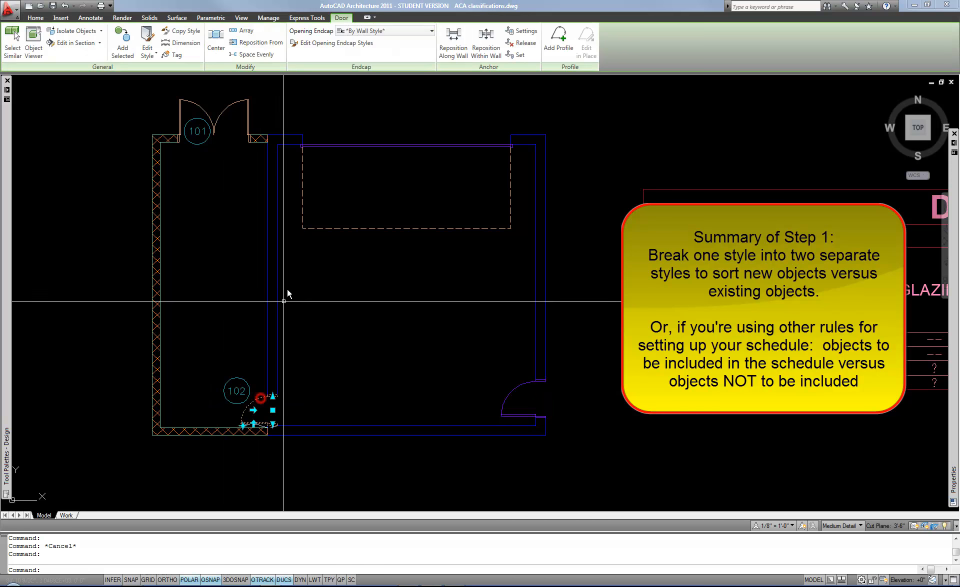
{"action": "left_click", "coordinate": [34, 18]}
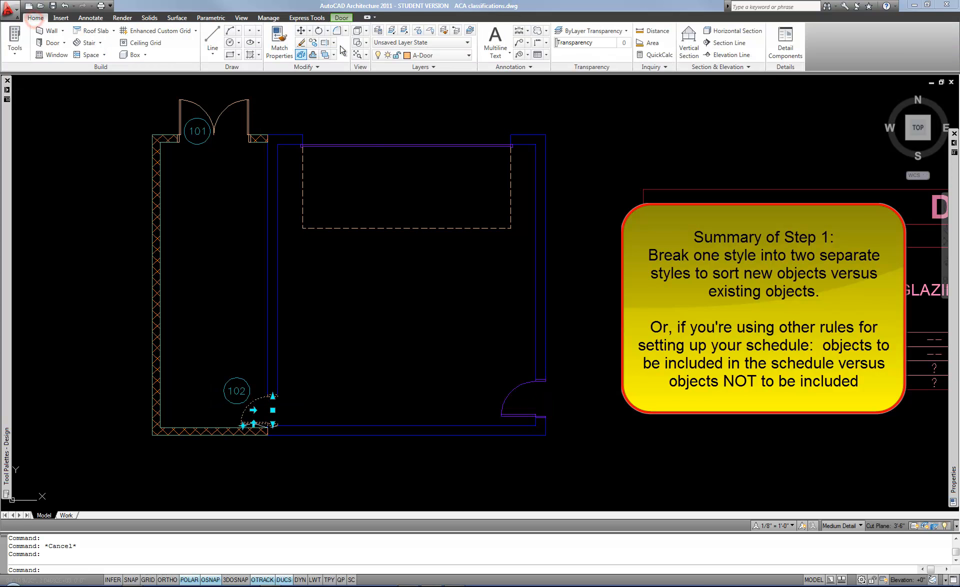
{"action": "key", "text": "Escape"}
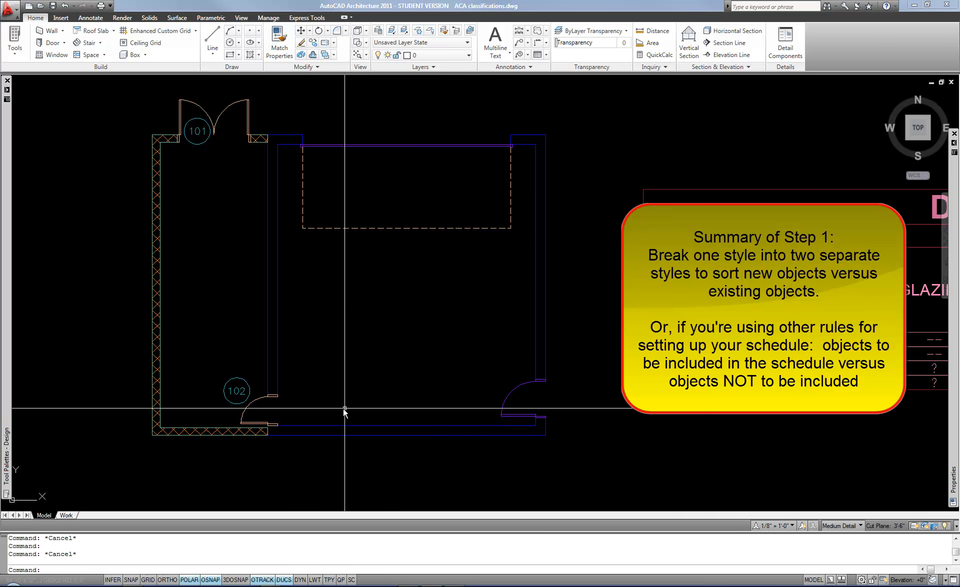
- Copy the untagged single door's style and name the copy "Hinged - Single existing"
{"action": "left_click", "coordinate": [520, 385]}
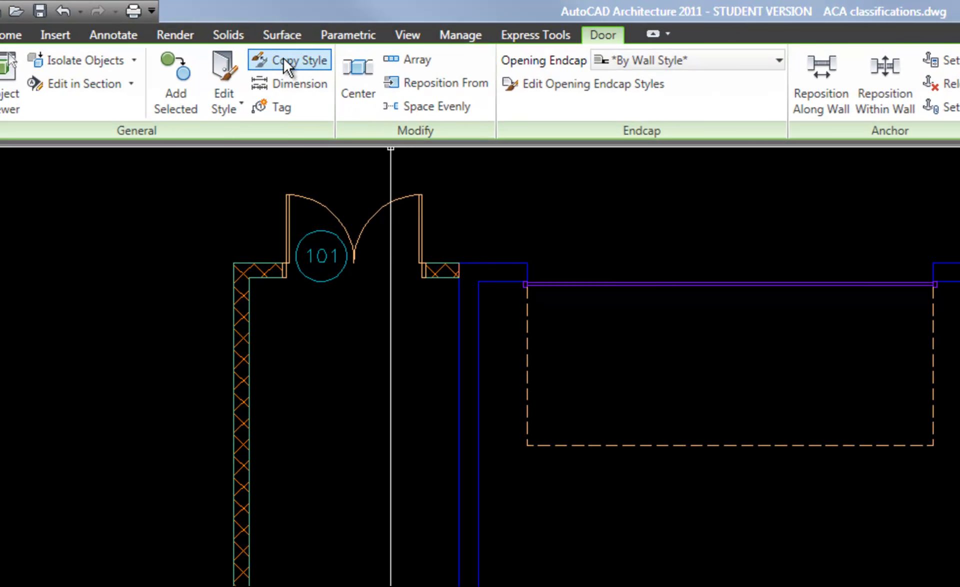
{"action": "left_click", "coordinate": [291, 59]}
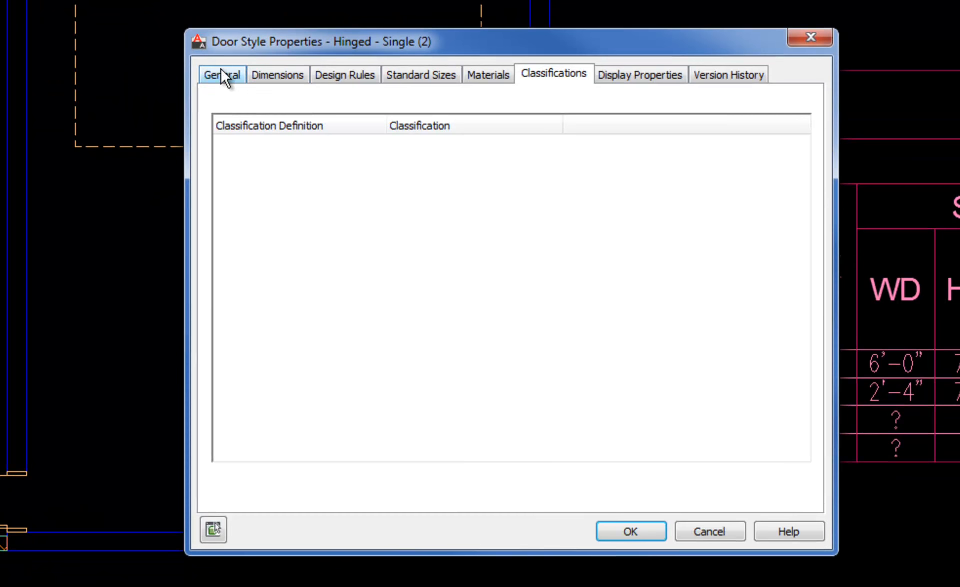
{"action": "left_click", "coordinate": [222, 74]}
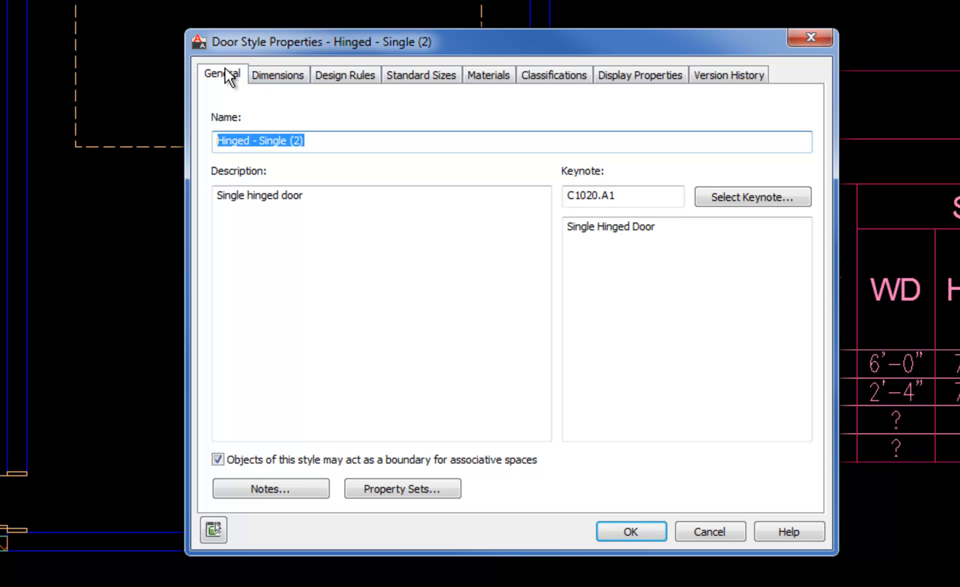
{"action": "left_click_drag", "start_coordinate": [286, 140], "coordinate": [413, 138]}
{"action": "type", "text": "existing"}
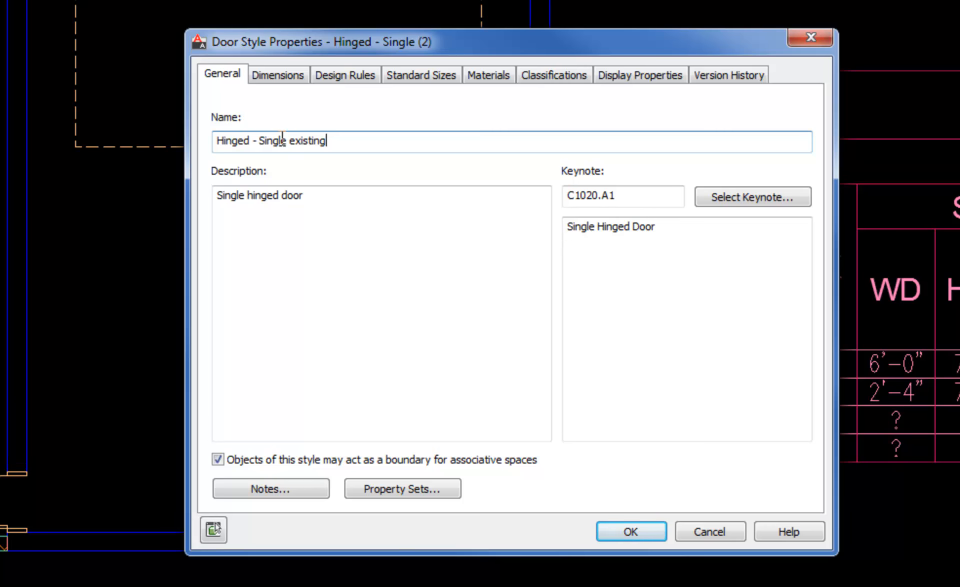
{"action": "left_click", "coordinate": [615, 527]}
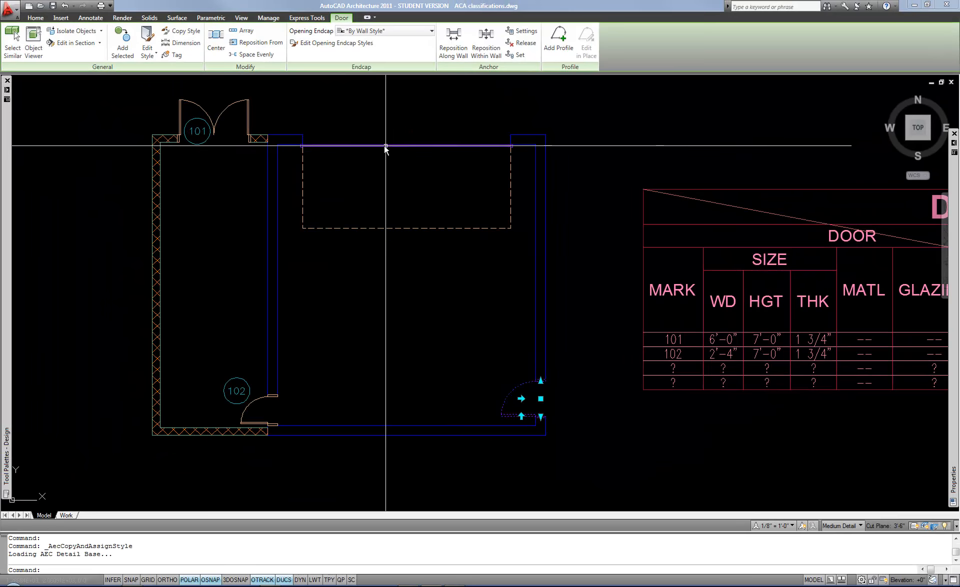
- Copy the overhead sectional door's style, replacing the copy number at the end of its name with "existing"
{"action": "left_click", "coordinate": [374, 146]}
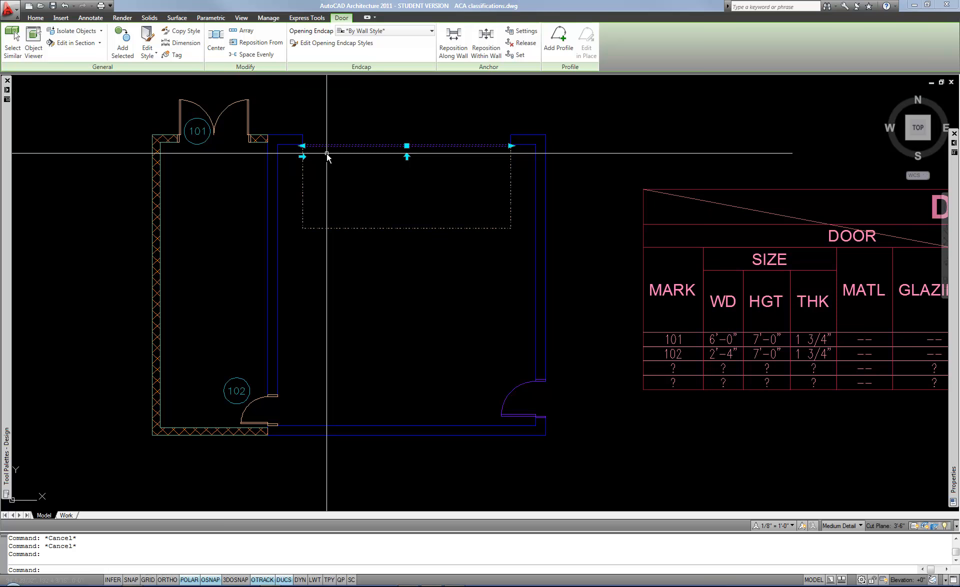
{"action": "left_click", "coordinate": [180, 30]}
{"action": "left_click", "coordinate": [428, 224]}
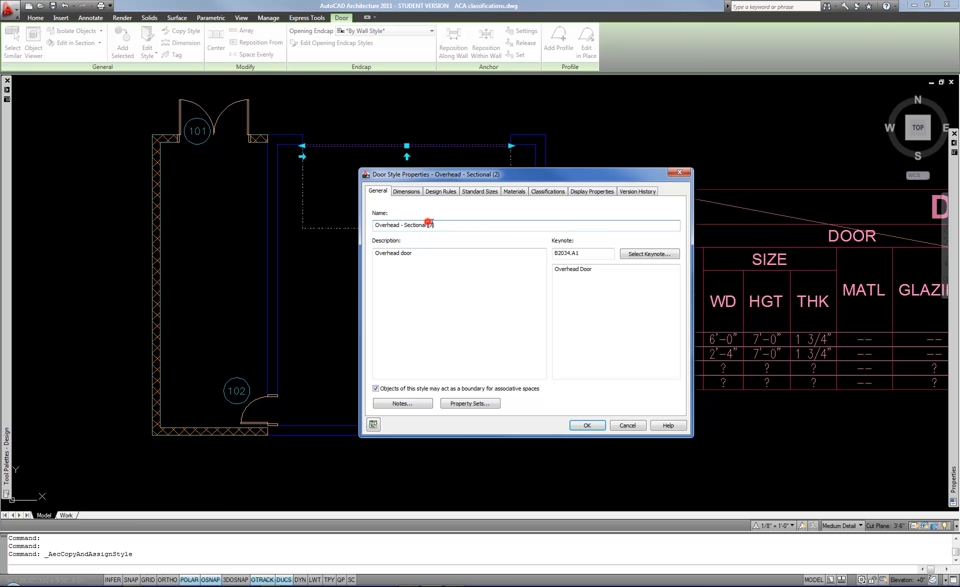
{"action": "double_click", "coordinate": [429, 224]}
{"action": "type", "text": "existing"}
{"action": "left_click", "coordinate": [586, 425]}
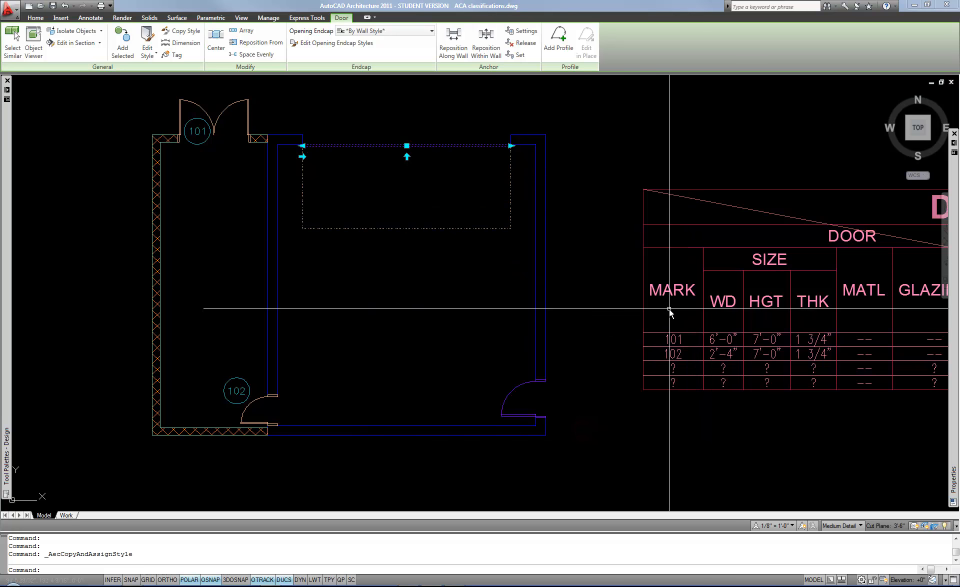
{"action": "key", "text": "Escape"}
{"action": "key", "text": "Escape"}
{"action": "middle_click_drag", "start_coordinate": [501, 289], "coordinate": [482, 292]}
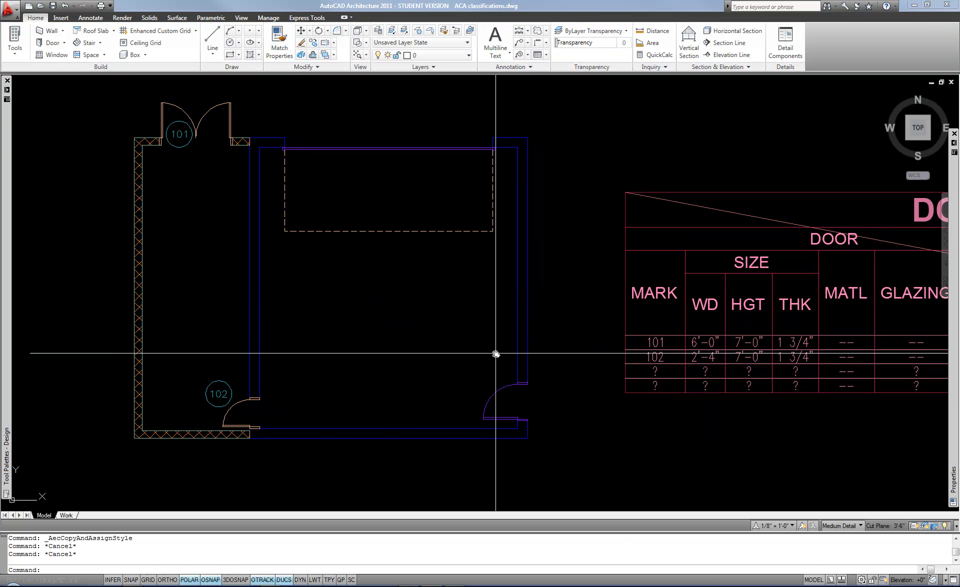
- Check the style listed in the properties of the untagged single door, and select double door 101 for comparison
{"action": "left_click", "coordinate": [503, 384]}
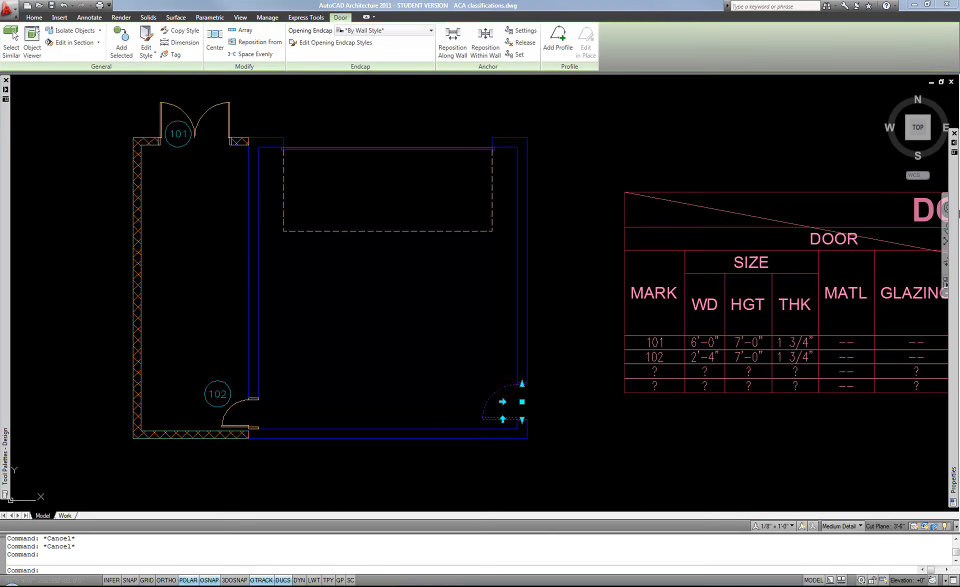
{"action": "mouse_move", "coordinate": [957, 213]}
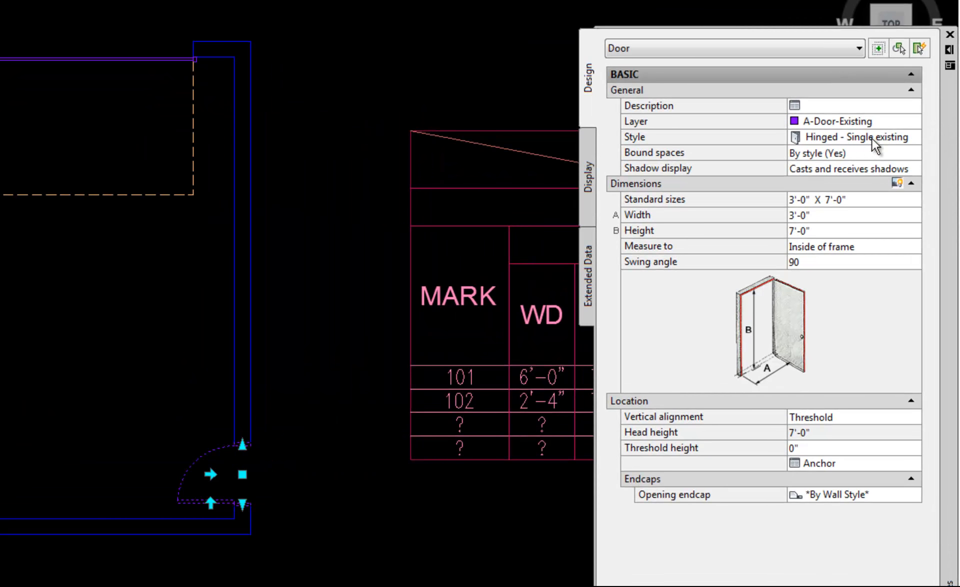
{"action": "key", "text": "Escape"}
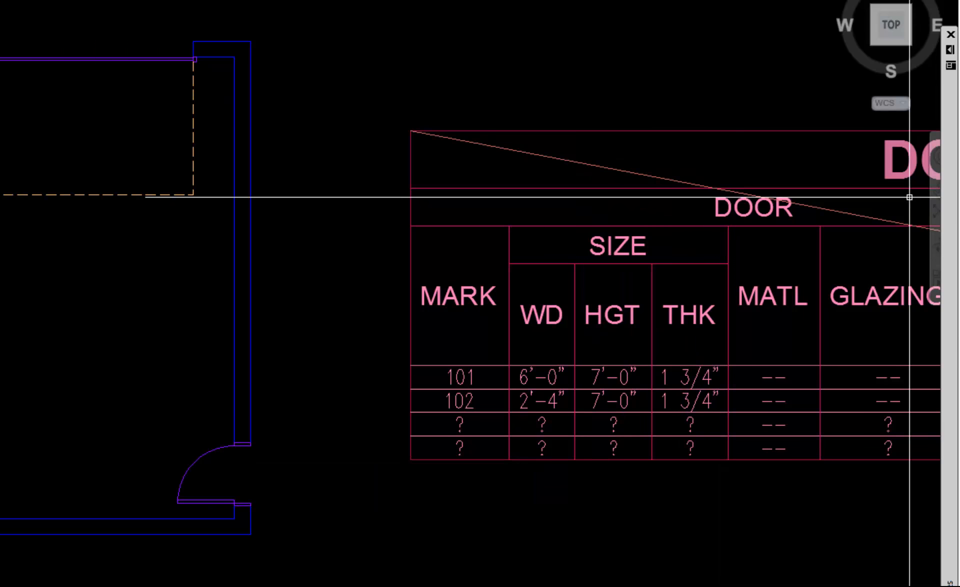
{"action": "mouse_move", "coordinate": [950, 197]}
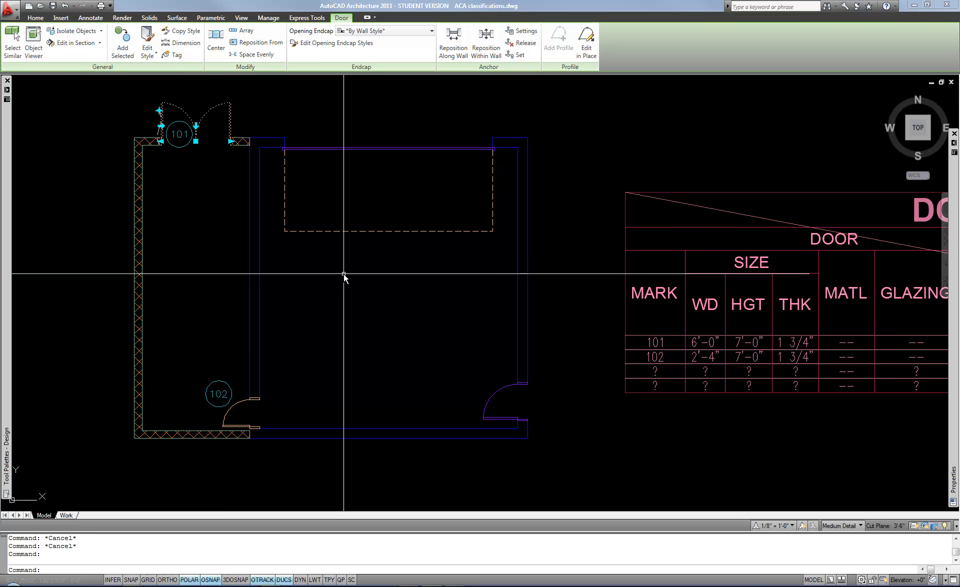
{"action": "key", "text": "Escape"}
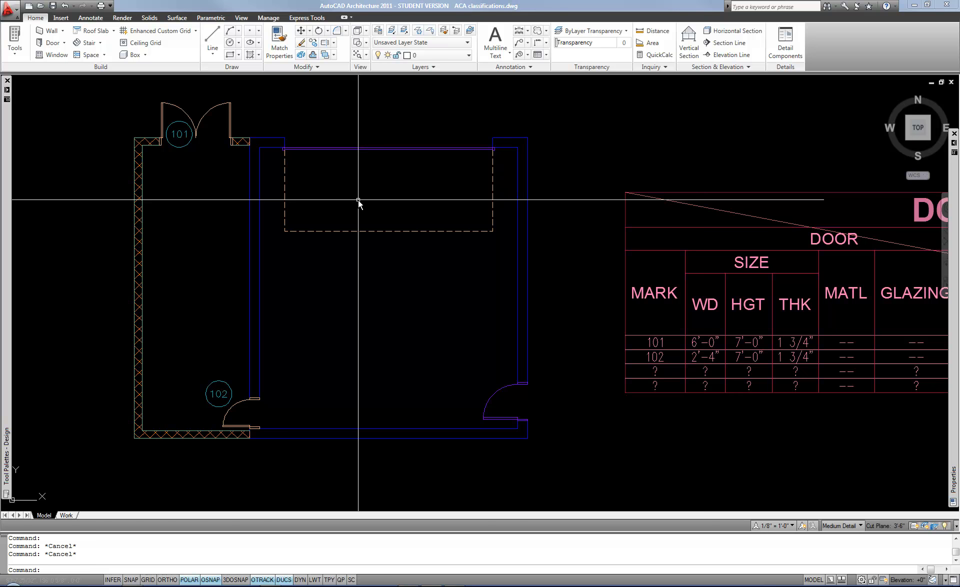
- Create a classification definition named Status in the Style Manager and make it apply to Door objects
{"action": "left_click", "coordinate": [268, 18]}
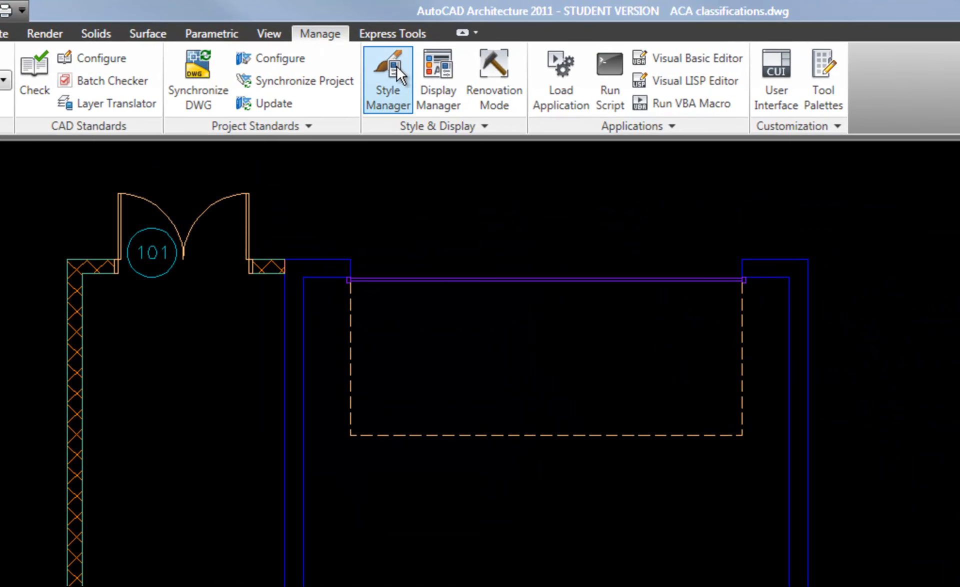
{"action": "left_click", "coordinate": [387, 60]}
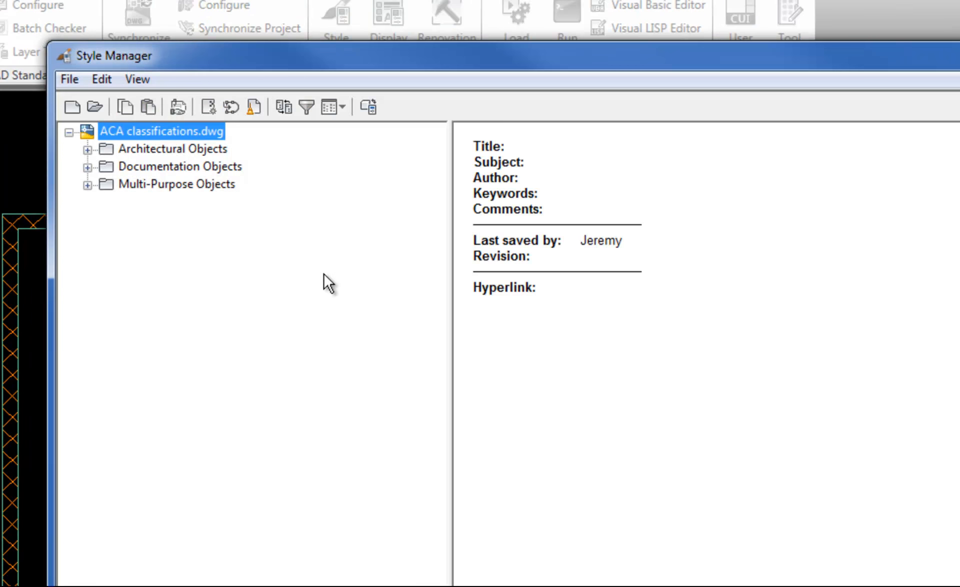
{"action": "left_click", "coordinate": [88, 185]}
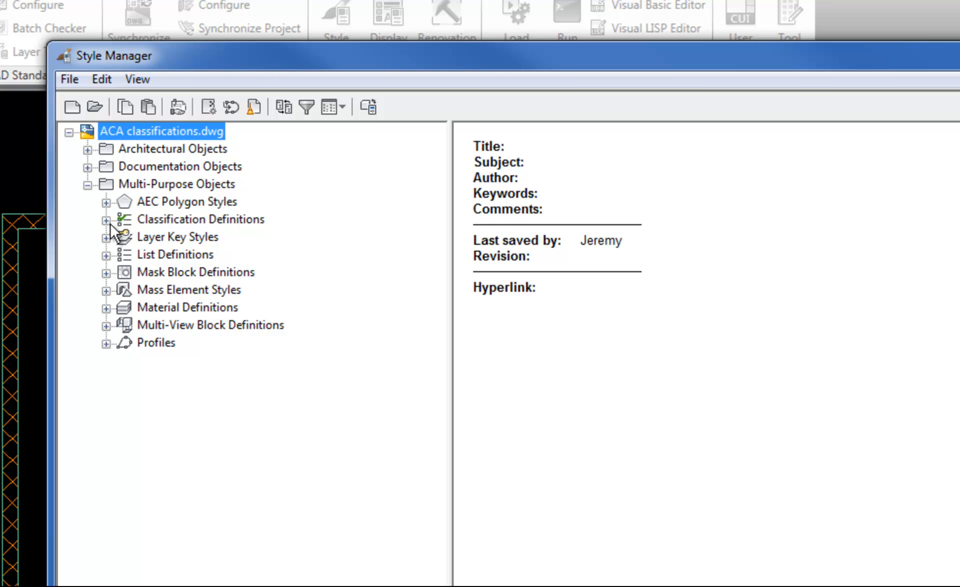
{"action": "left_click", "coordinate": [163, 219]}
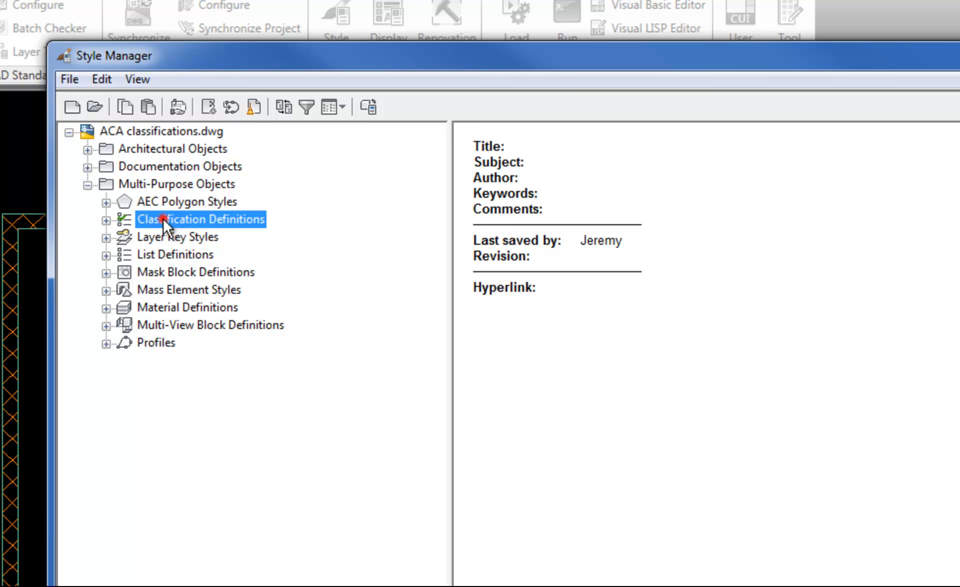
{"action": "left_click", "coordinate": [106, 220]}
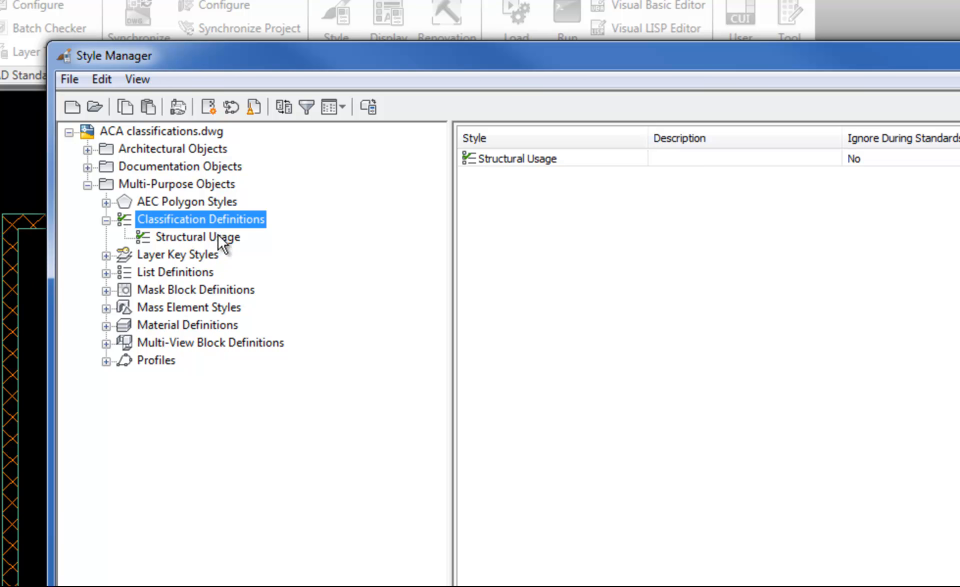
{"action": "right_click", "coordinate": [175, 220]}
{"action": "left_click", "coordinate": [215, 232]}
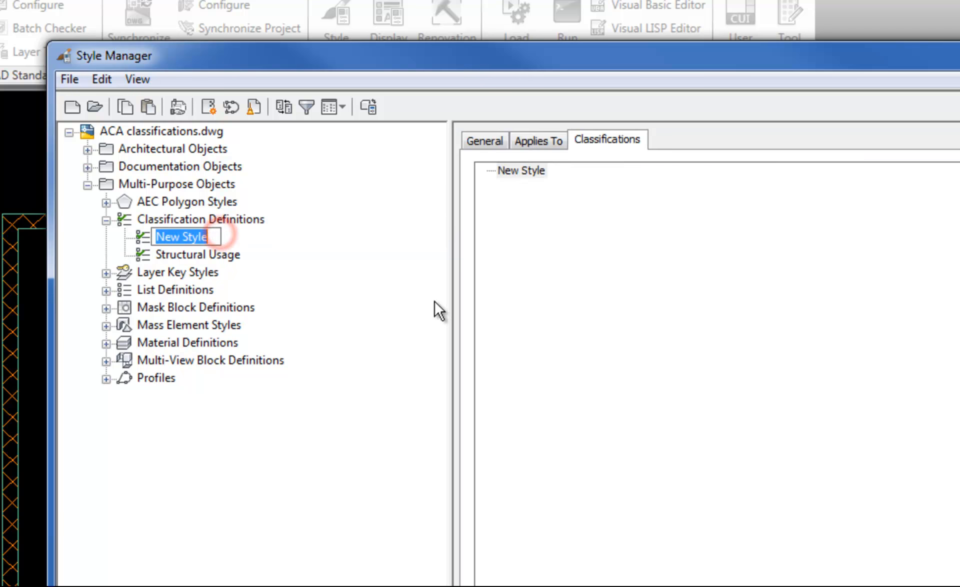
{"action": "type", "text": "Status"}
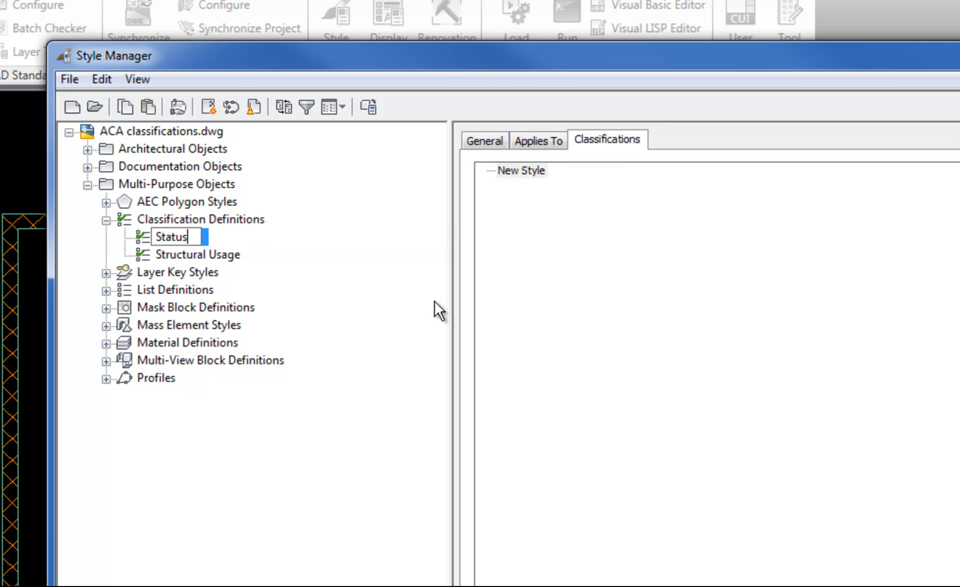
{"action": "key", "text": "Return"}
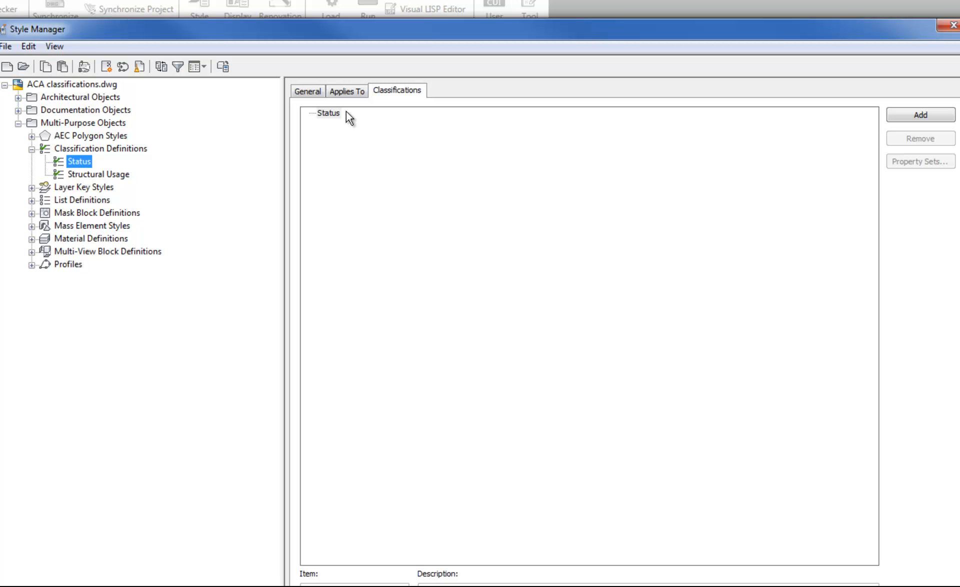
{"action": "left_click", "coordinate": [337, 92]}
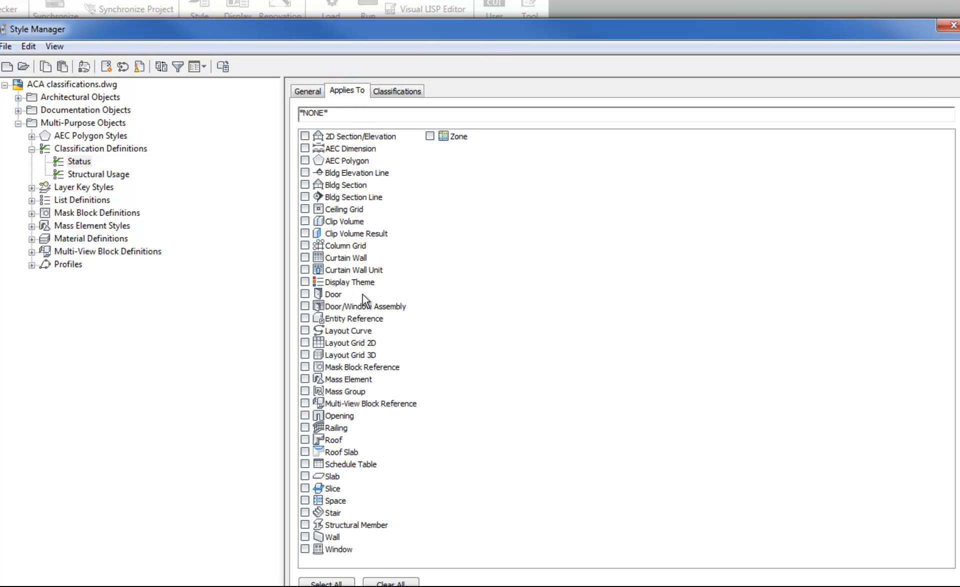
{"action": "left_click", "coordinate": [304, 294]}
- Add a classification to the Status definition and name it New
{"action": "left_click", "coordinate": [386, 90]}
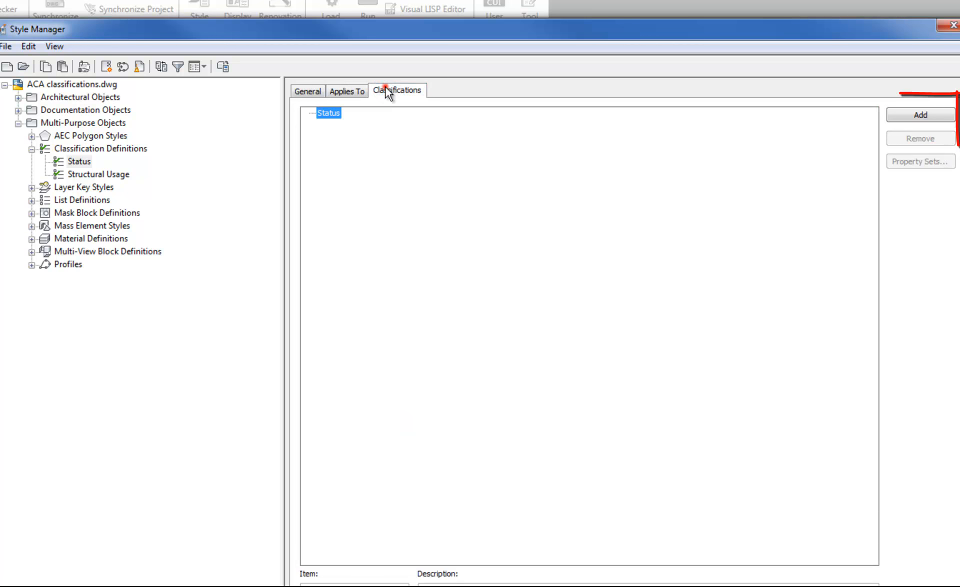
{"action": "left_click", "coordinate": [915, 115]}
{"action": "left_click", "coordinate": [359, 124]}
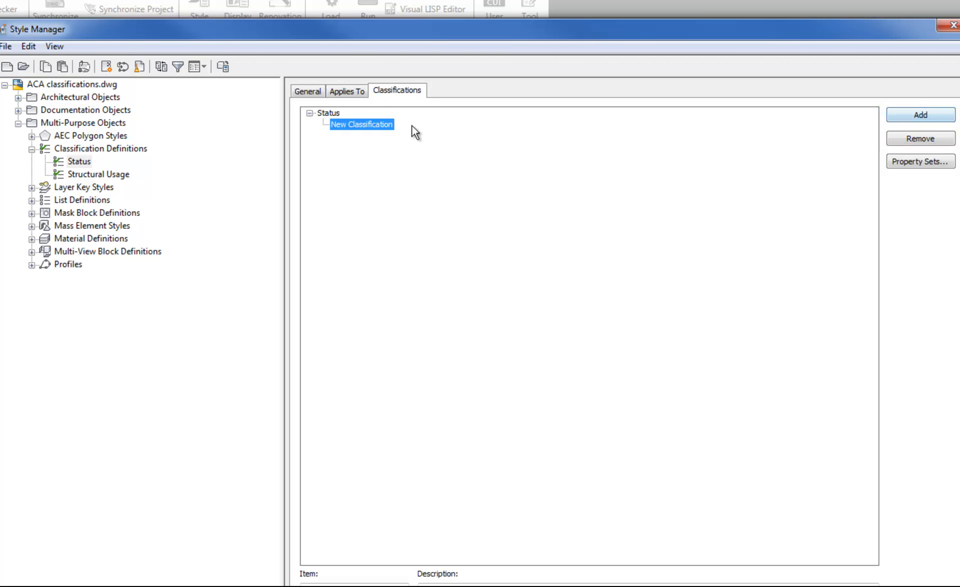
{"action": "left_click", "coordinate": [353, 125]}
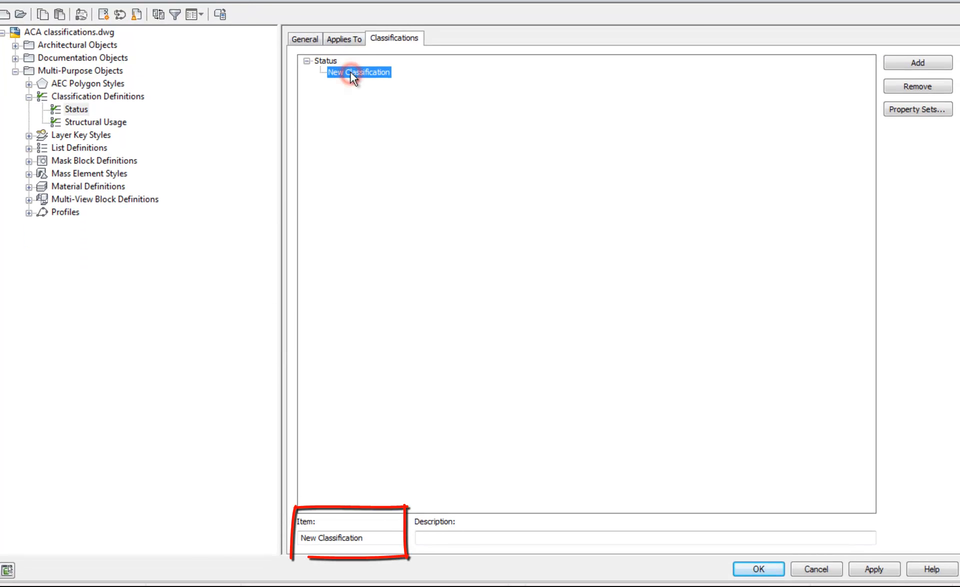
{"action": "left_click_drag", "start_coordinate": [371, 537], "coordinate": [288, 518]}
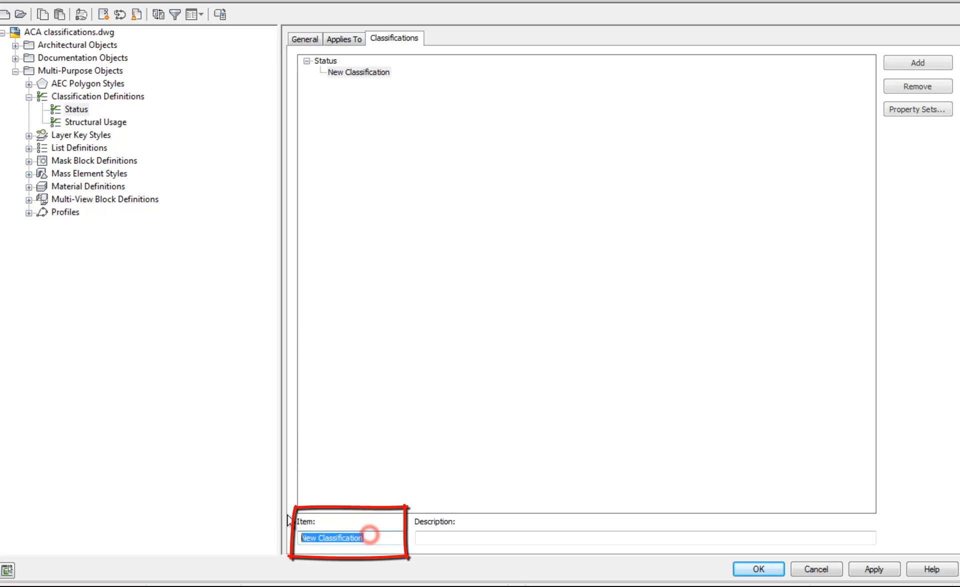
{"action": "type", "text": "E"}
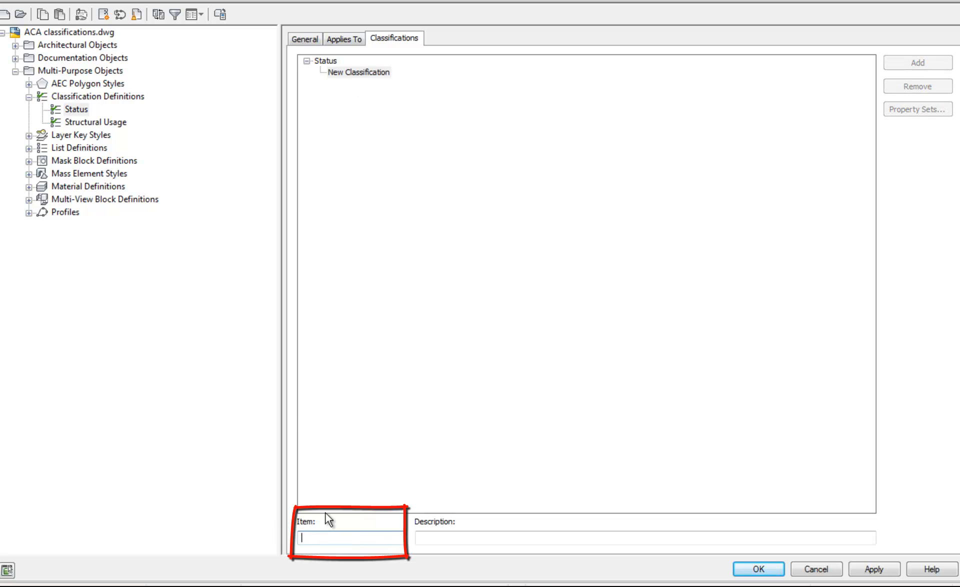
{"action": "type", "text": "ew"}
- Add a second classification directly under Status and name it Existing
{"action": "left_click", "coordinate": [325, 61]}
{"action": "left_click", "coordinate": [913, 63]}
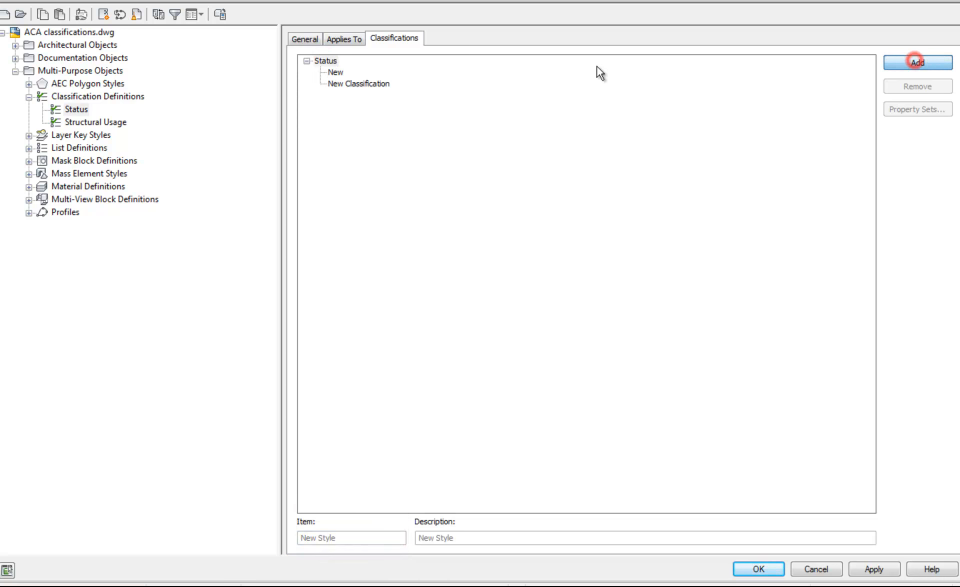
{"action": "left_click", "coordinate": [344, 83]}
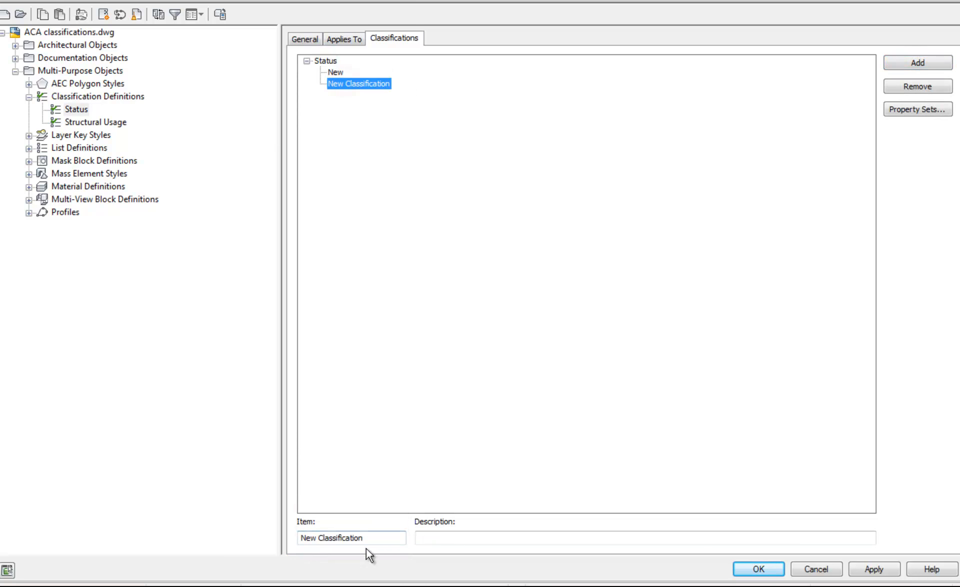
{"action": "left_click", "coordinate": [374, 538]}
{"action": "type", "text": "Existing"}
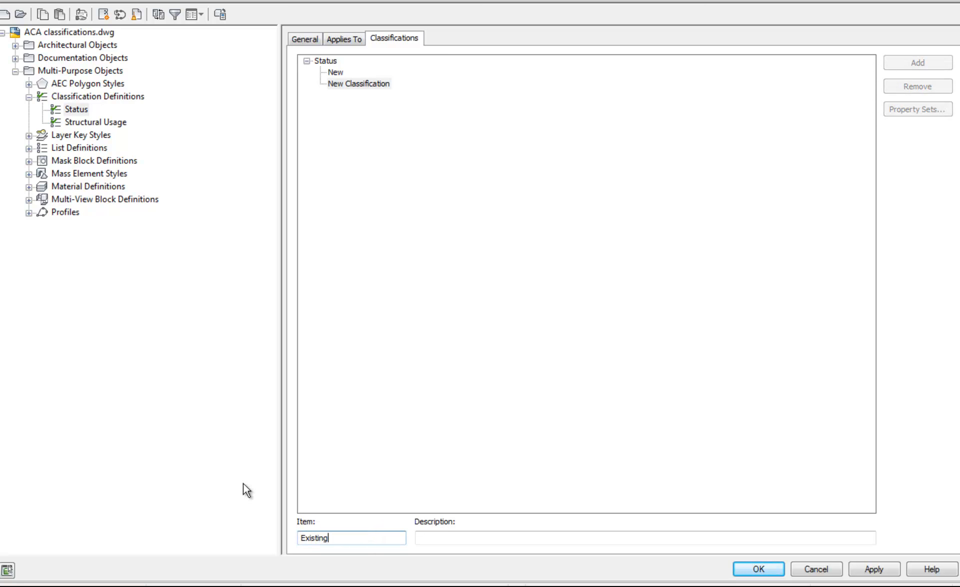
{"action": "left_click", "coordinate": [407, 293]}
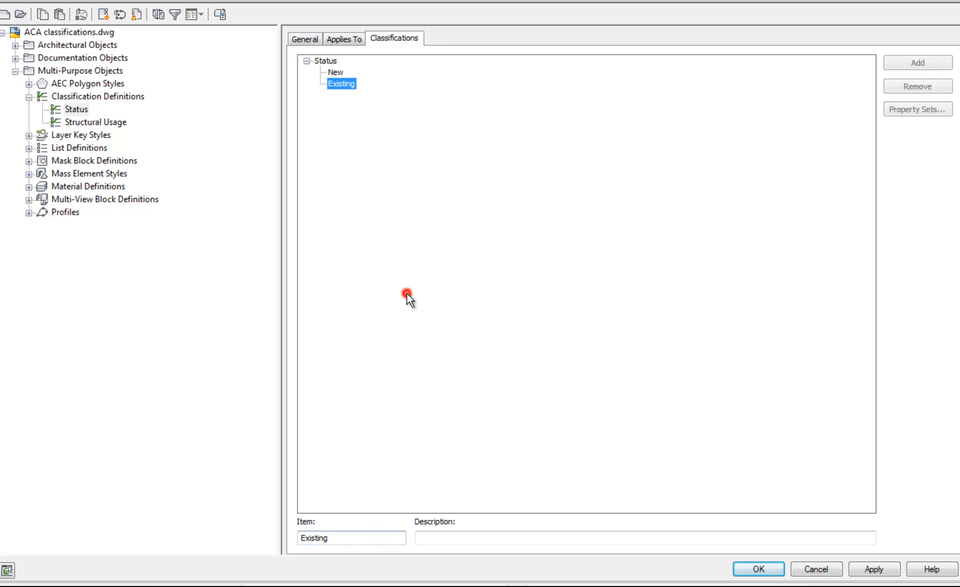
- Add a nested classification under New, and remove it again
{"action": "left_click", "coordinate": [335, 72]}
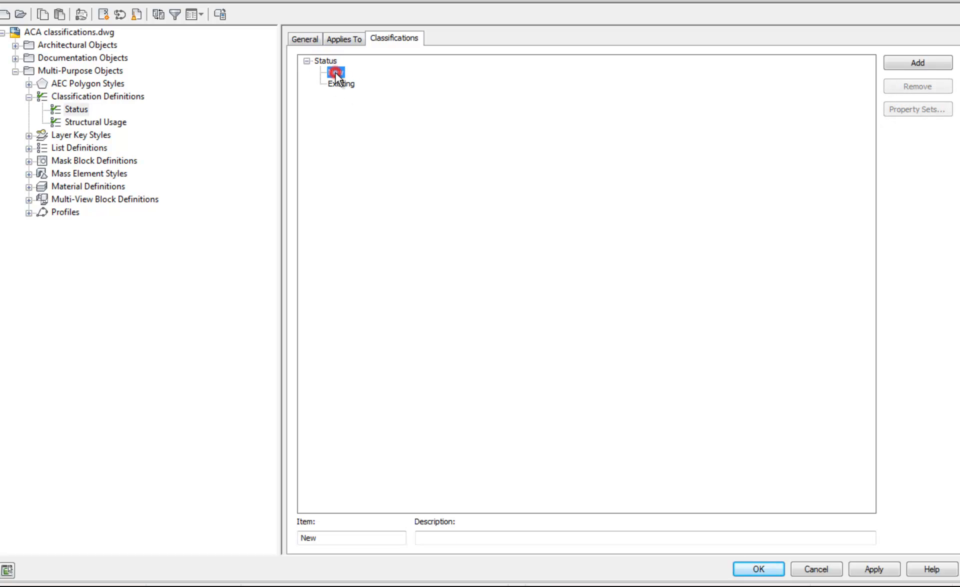
{"action": "left_click", "coordinate": [937, 65]}
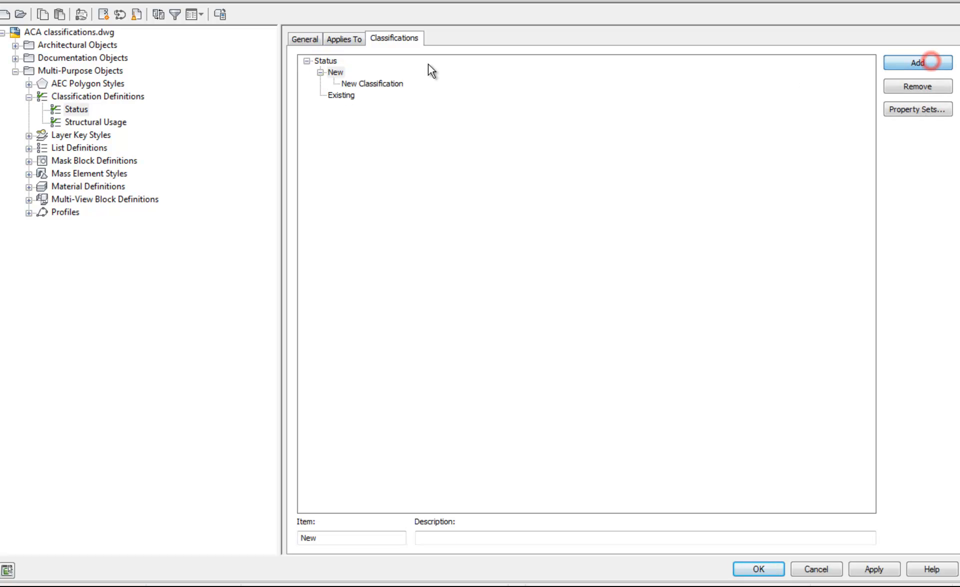
{"action": "left_click", "coordinate": [369, 84]}
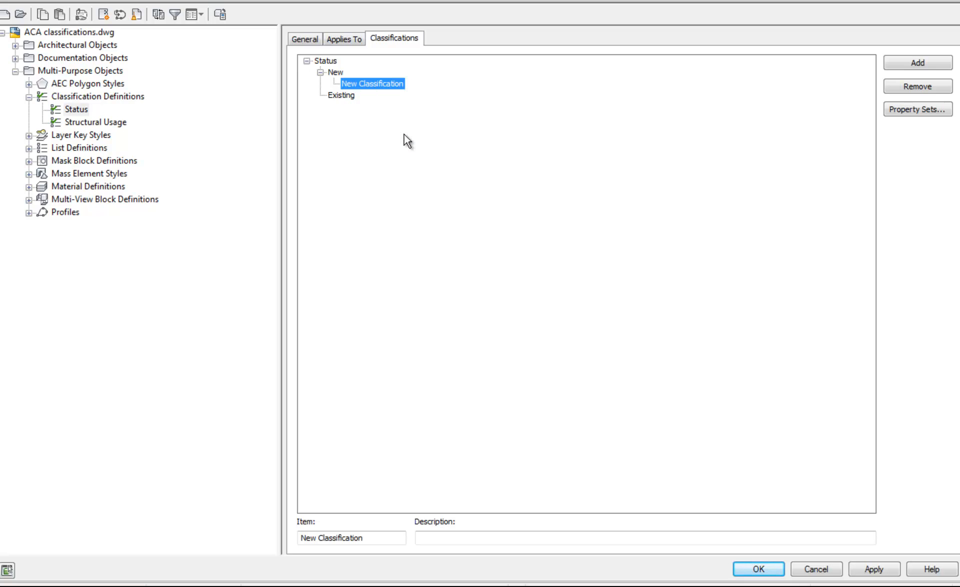
{"action": "left_click", "coordinate": [911, 84]}
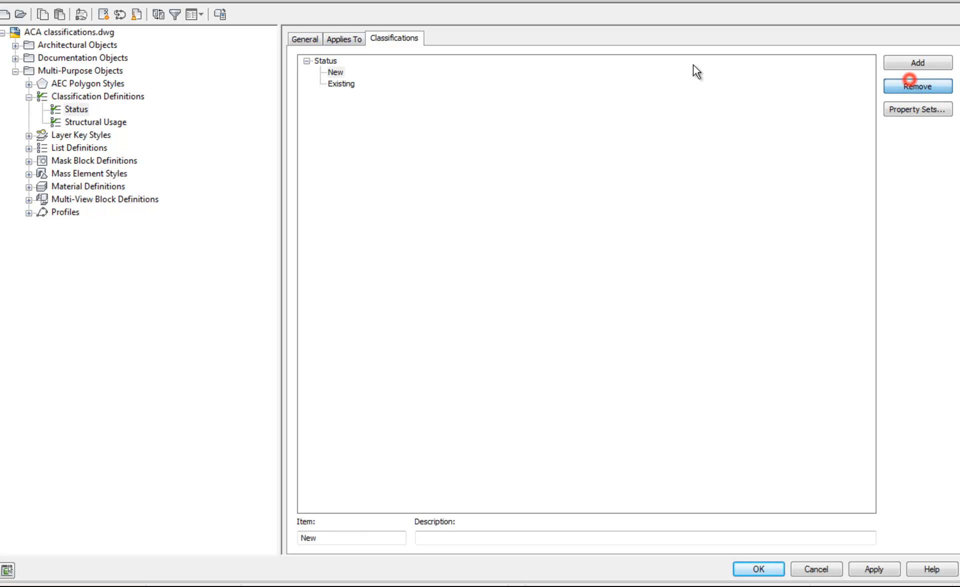
- Review the New and Existing entries under Status, and save the classification definition by accepting the Style Manager changes
{"action": "left_click", "coordinate": [326, 61]}
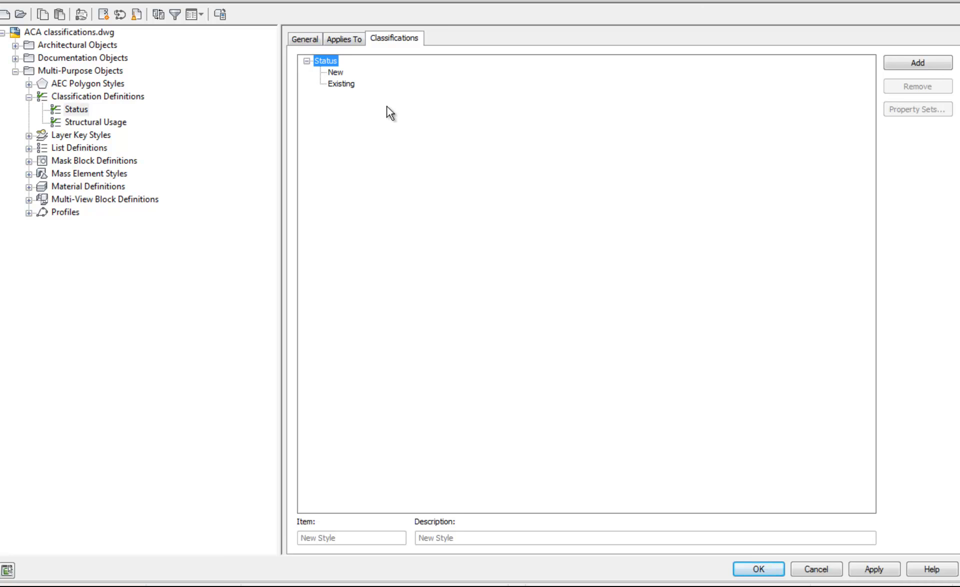
{"action": "left_click", "coordinate": [335, 72]}
{"action": "left_click", "coordinate": [340, 83]}
{"action": "left_click", "coordinate": [340, 71]}
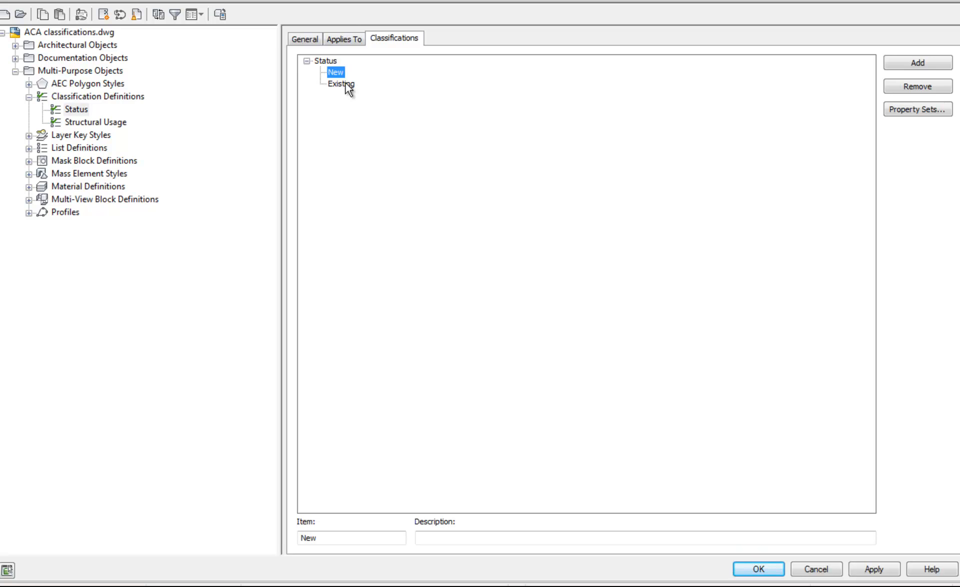
{"action": "left_click", "coordinate": [758, 569]}
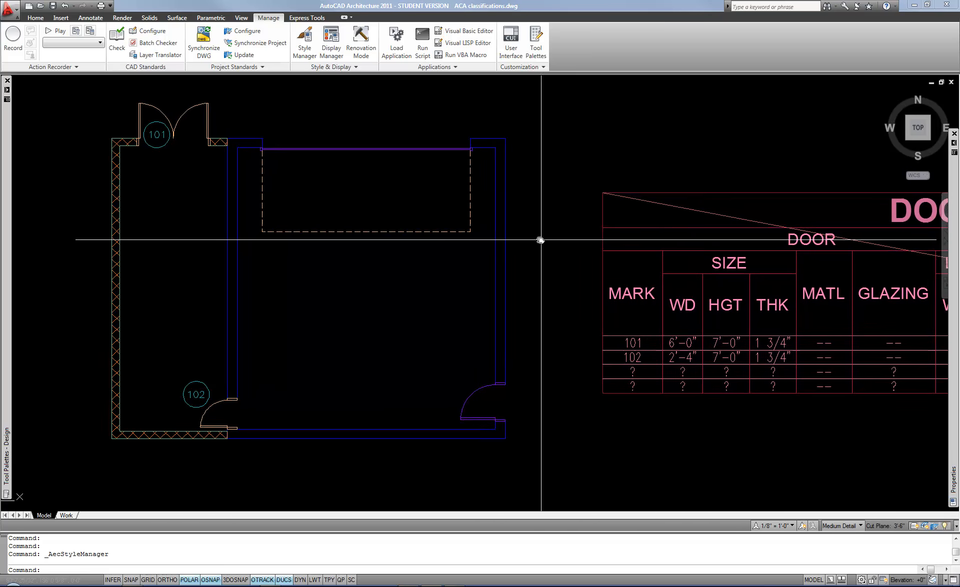
- Set the Status classification to Existing in the style of the untagged single hinged door
{"action": "left_click", "coordinate": [457, 381]}
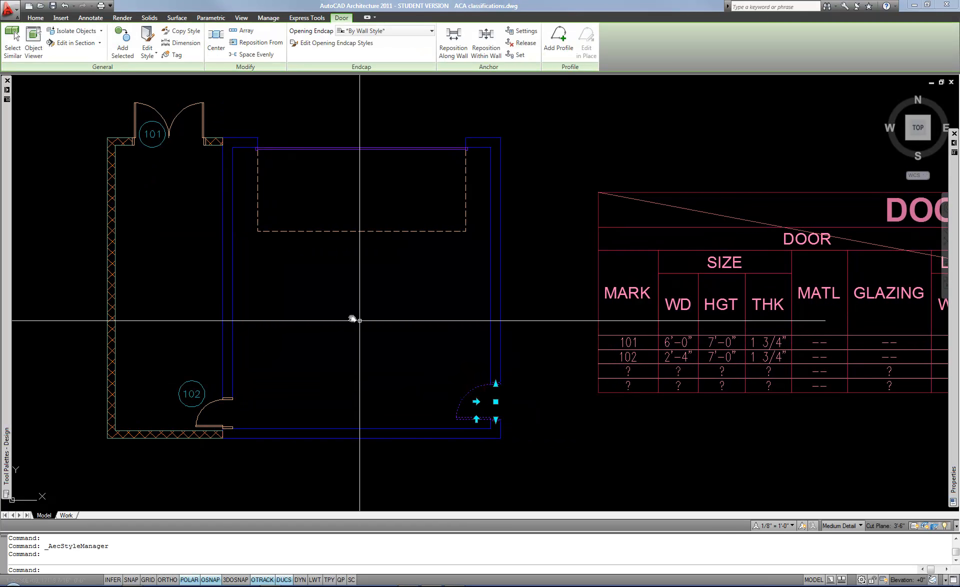
{"action": "left_click", "coordinate": [147, 39]}
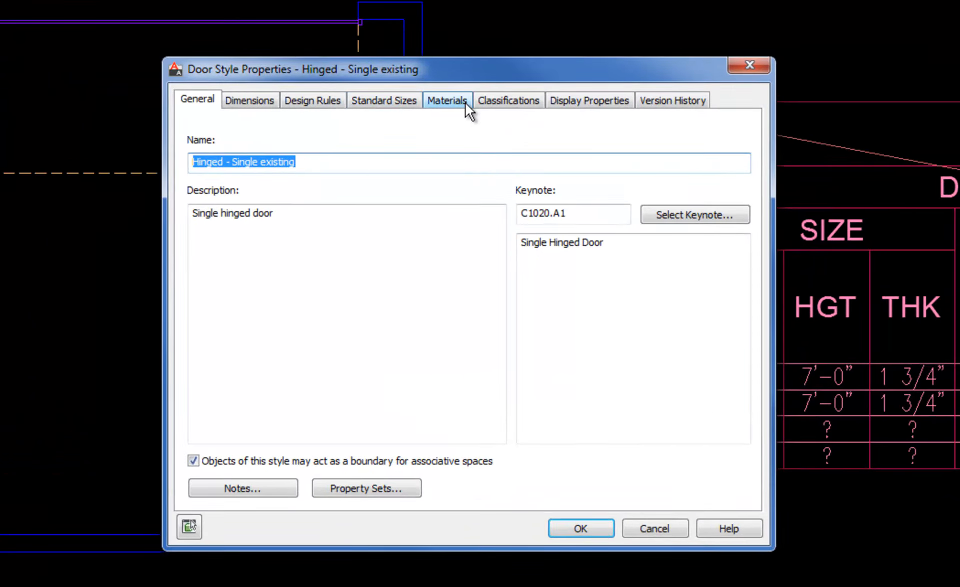
{"action": "left_click", "coordinate": [543, 178]}
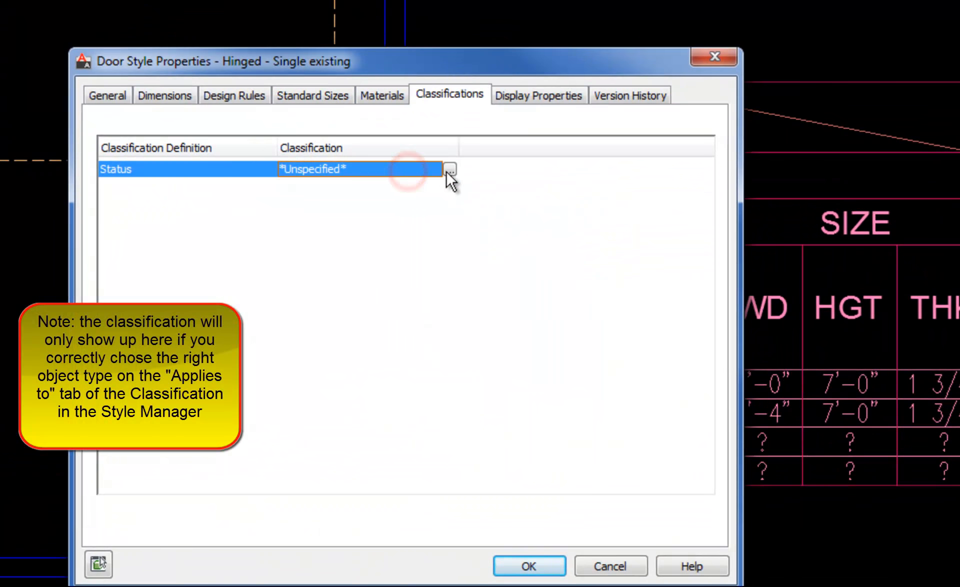
{"action": "left_click", "coordinate": [450, 170]}
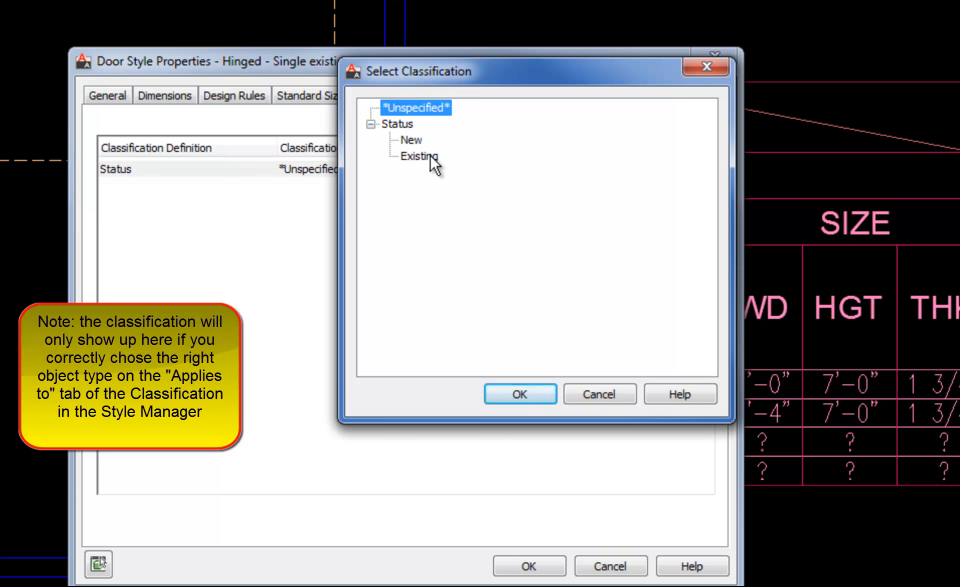
{"action": "left_click", "coordinate": [430, 154]}
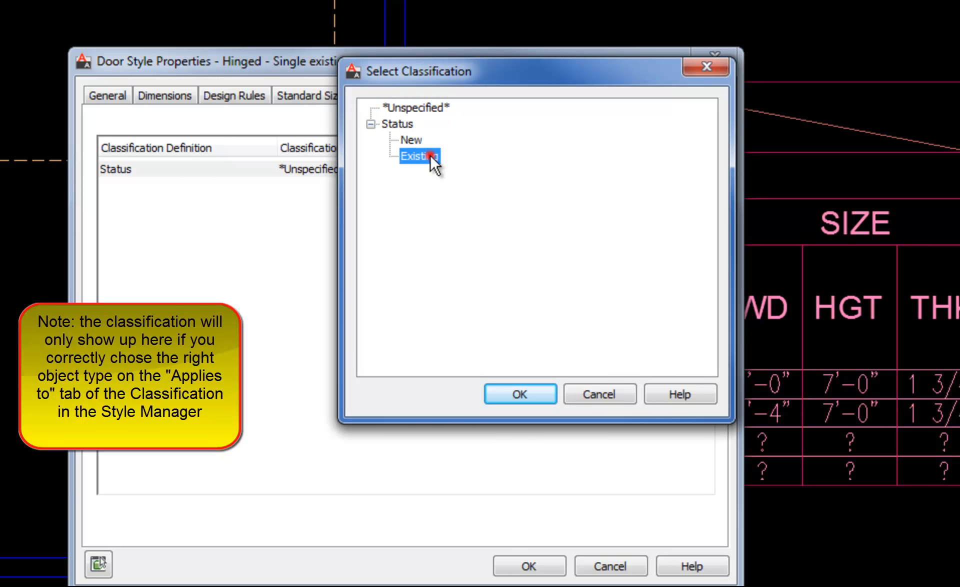
{"action": "left_click", "coordinate": [527, 394]}
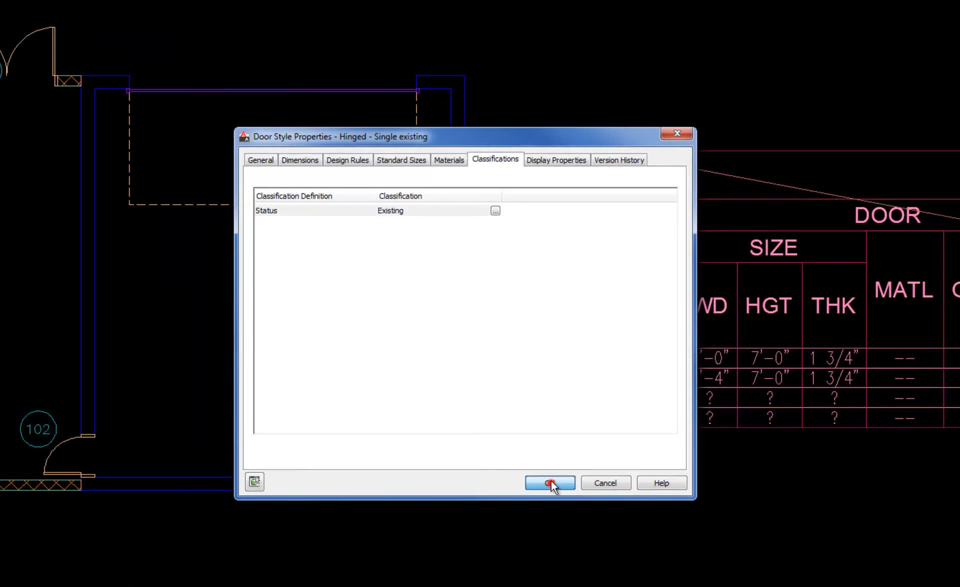
{"action": "left_click", "coordinate": [529, 566]}
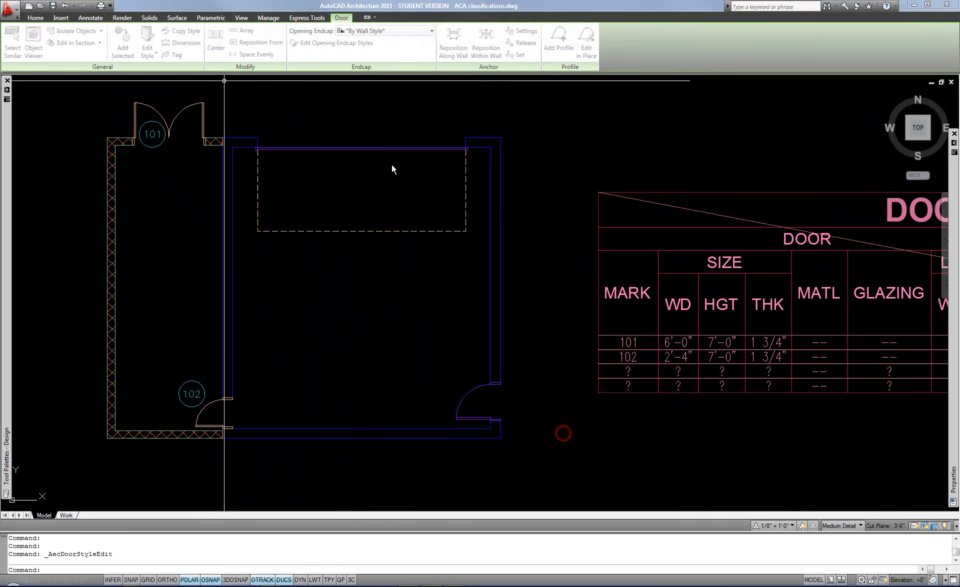
- Set the Status classification to Existing in the style of the overhead sectional door
{"action": "left_click", "coordinate": [373, 148]}
{"action": "left_click", "coordinate": [144, 35]}
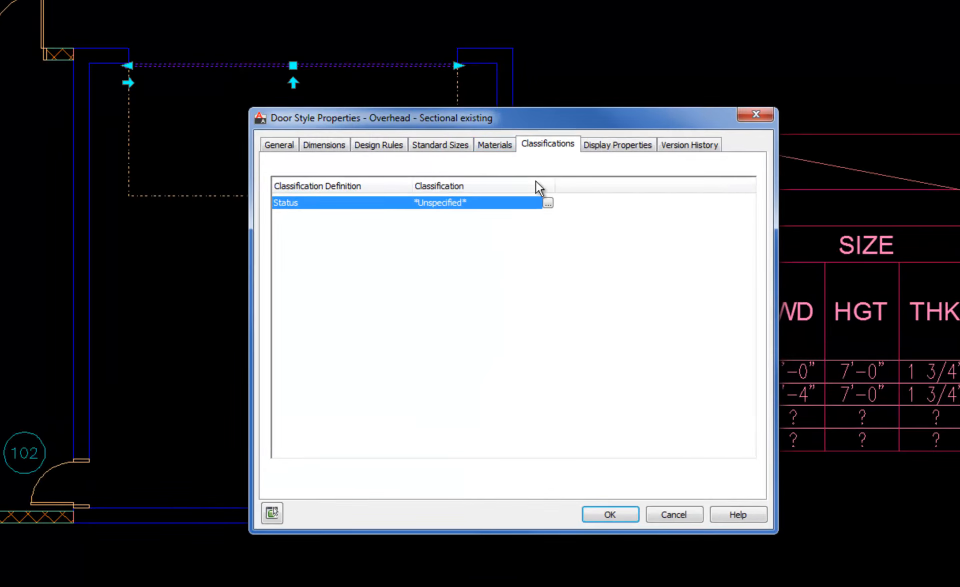
{"action": "left_click", "coordinate": [548, 202]}
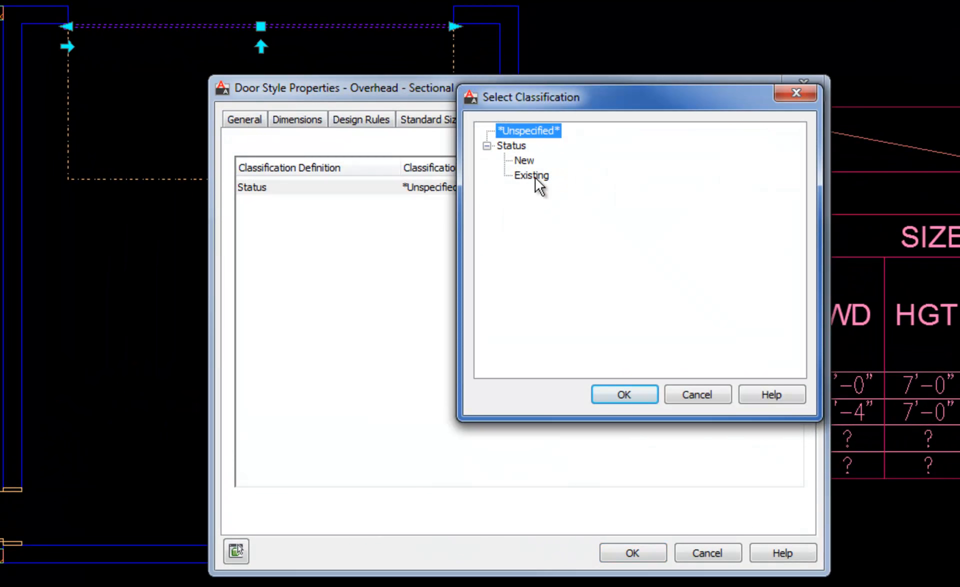
{"action": "left_click", "coordinate": [530, 175]}
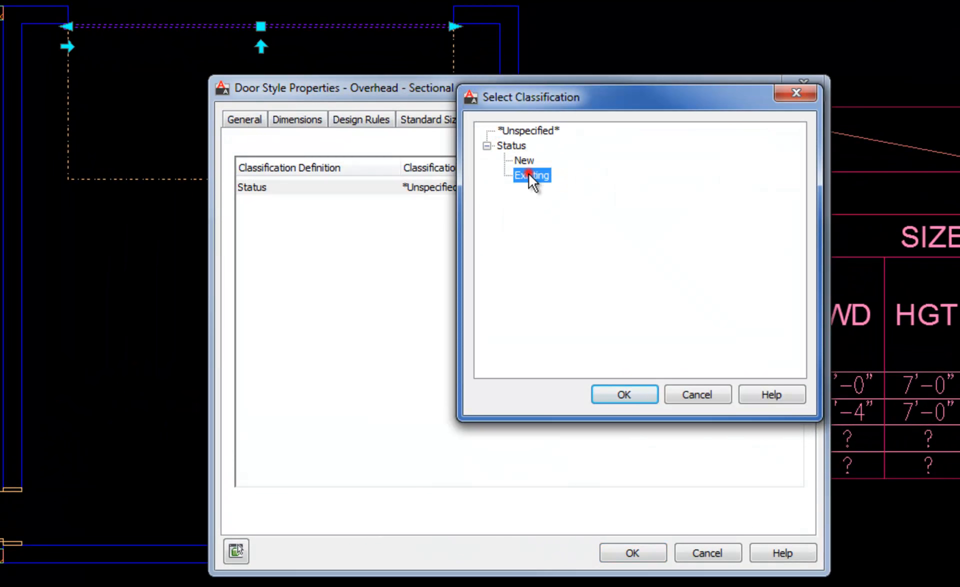
{"action": "left_click", "coordinate": [634, 389]}
{"action": "left_click", "coordinate": [645, 558]}
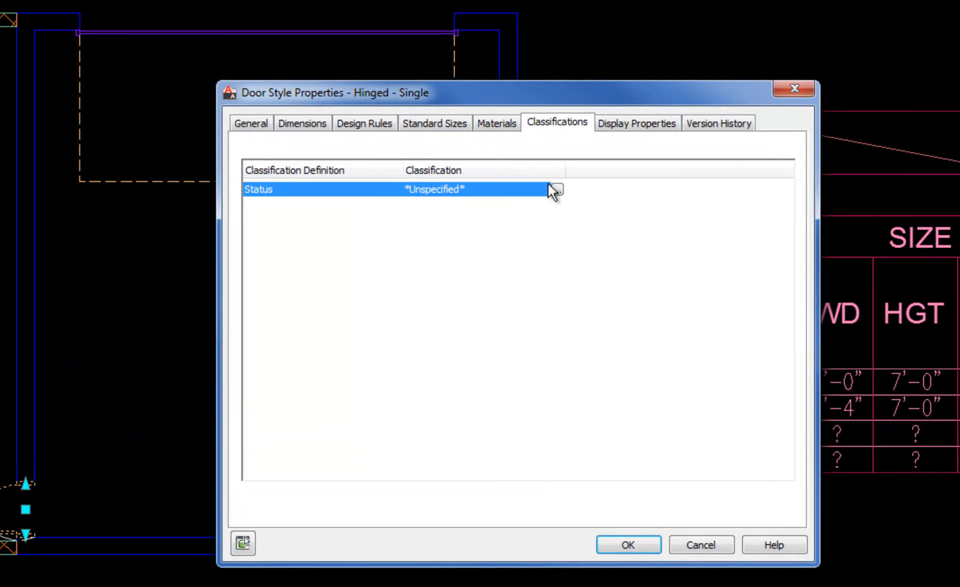
- Set the Status classification to New in the Hinged - Single style used by door 102
{"action": "left_click", "coordinate": [550, 186]}
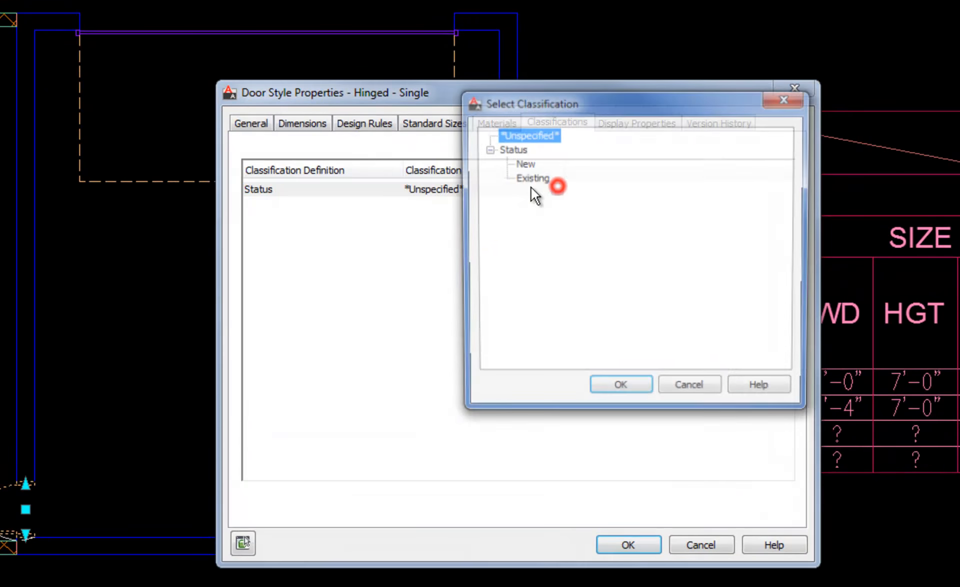
{"action": "left_click", "coordinate": [518, 163]}
{"action": "left_click", "coordinate": [619, 390]}
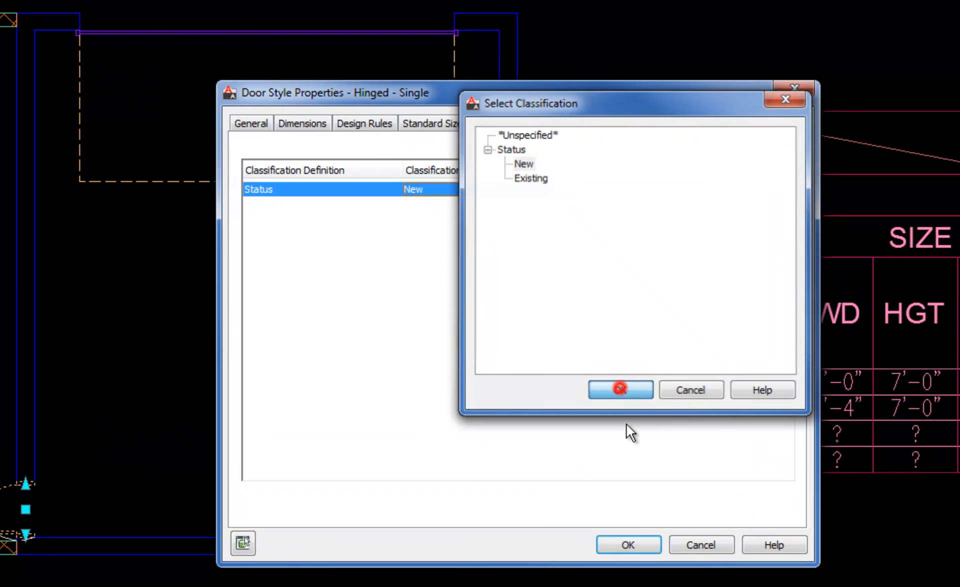
{"action": "left_click", "coordinate": [624, 526]}
- Set the Status classification to New in the Hinged - Double - Full Lite style used by door 101
{"action": "left_click", "coordinate": [189, 107]}
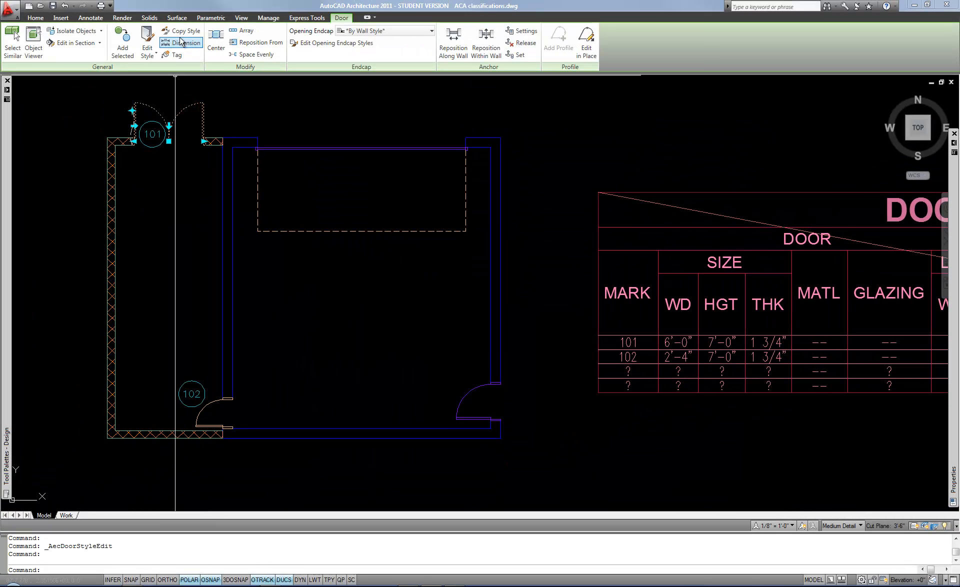
{"action": "left_click", "coordinate": [147, 44]}
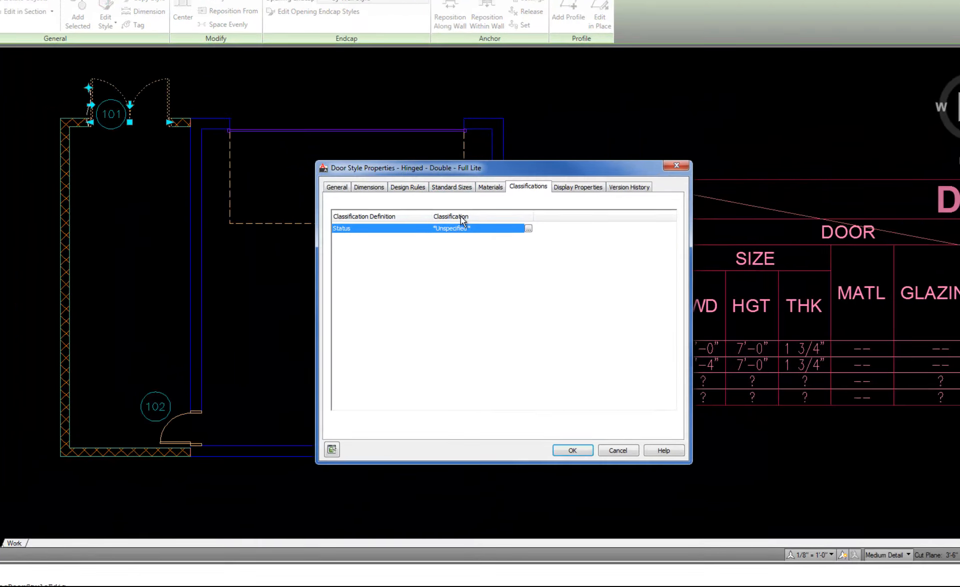
{"action": "left_click", "coordinate": [528, 228]}
{"action": "left_click", "coordinate": [507, 212]}
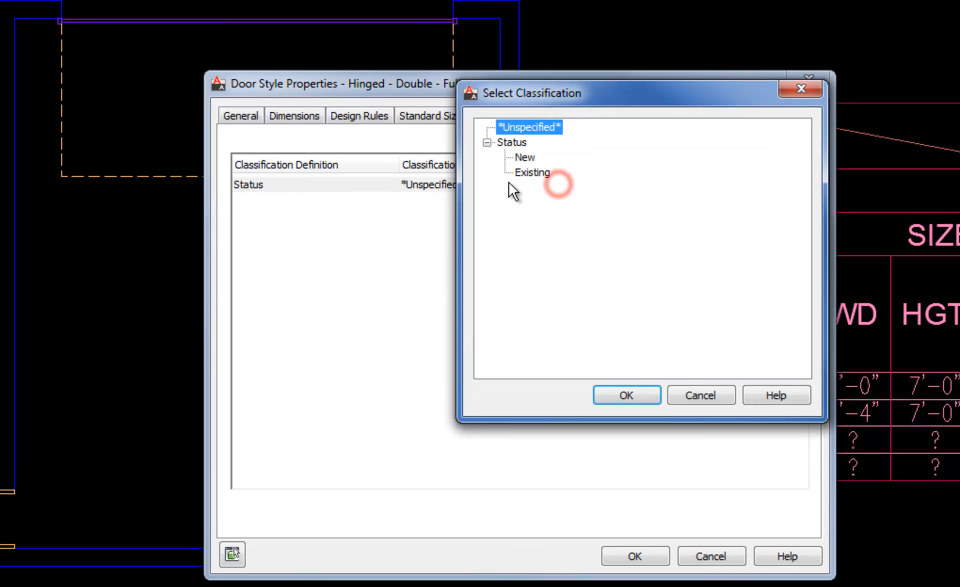
{"action": "left_click", "coordinate": [627, 395]}
{"action": "left_click", "coordinate": [634, 556]}
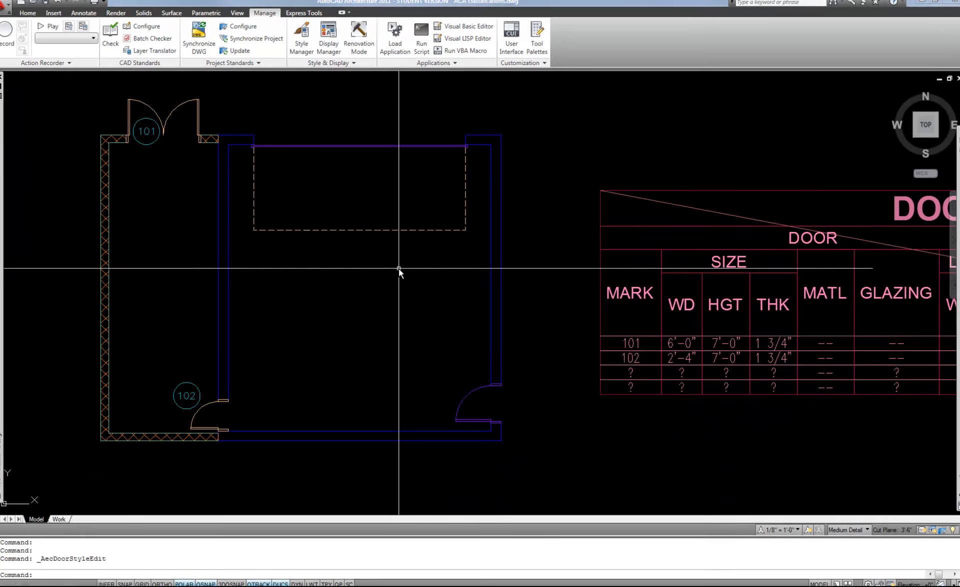
- Check which object types and classifications the door schedule's table style applies to
{"action": "middle_click_drag", "start_coordinate": [392, 252], "coordinate": [347, 253]}
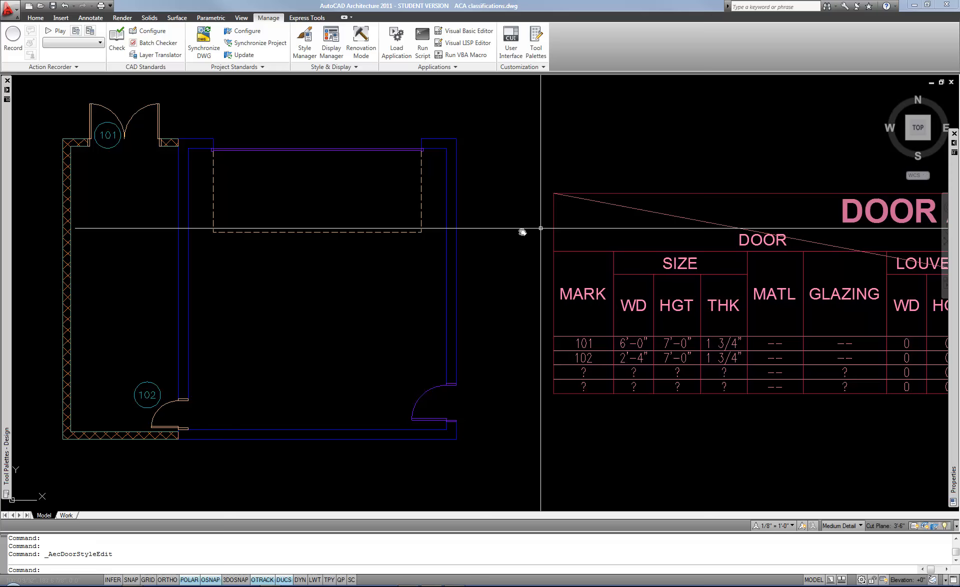
{"action": "left_click", "coordinate": [636, 228]}
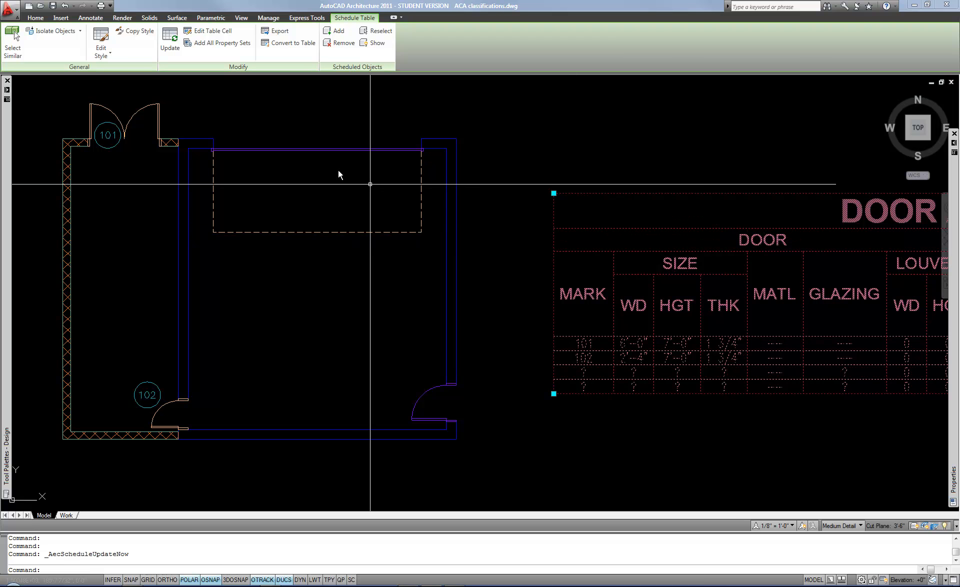
{"action": "left_click", "coordinate": [100, 42]}
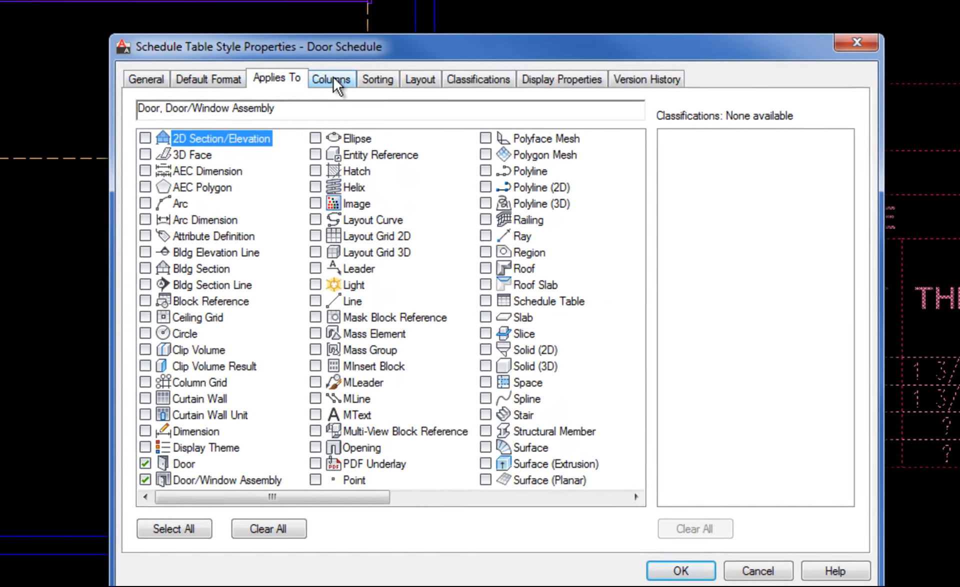
{"action": "left_click", "coordinate": [266, 78]}
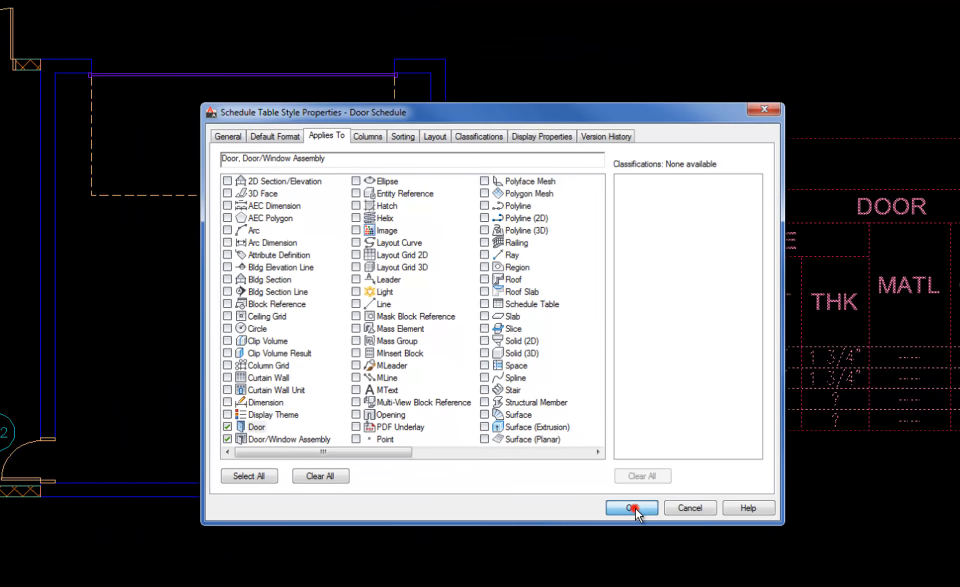
{"action": "left_click", "coordinate": [672, 571]}
- Extend the Status classification definition to apply to Door/Window Assembly objects as well as doors
{"action": "left_click", "coordinate": [304, 43]}
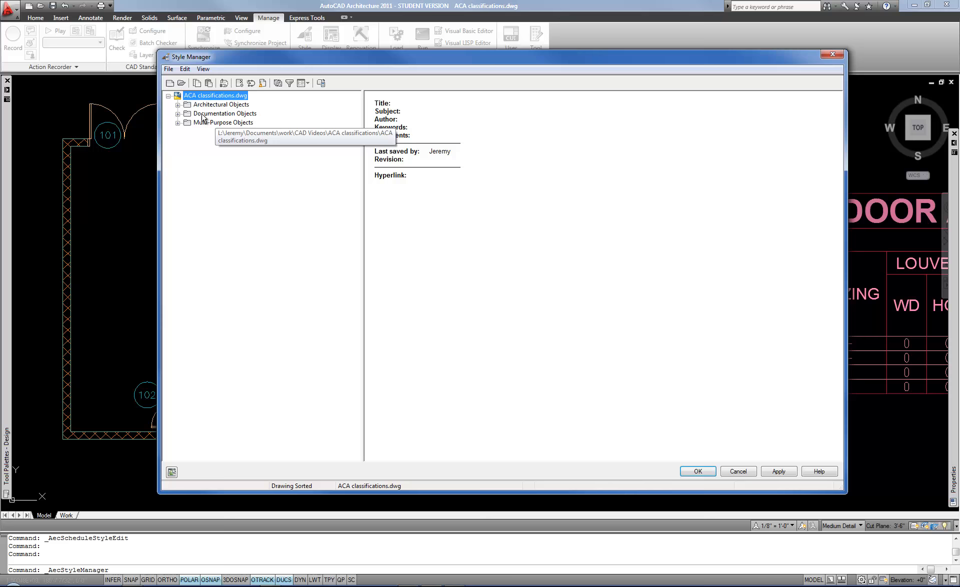
{"action": "left_click", "coordinate": [177, 122]}
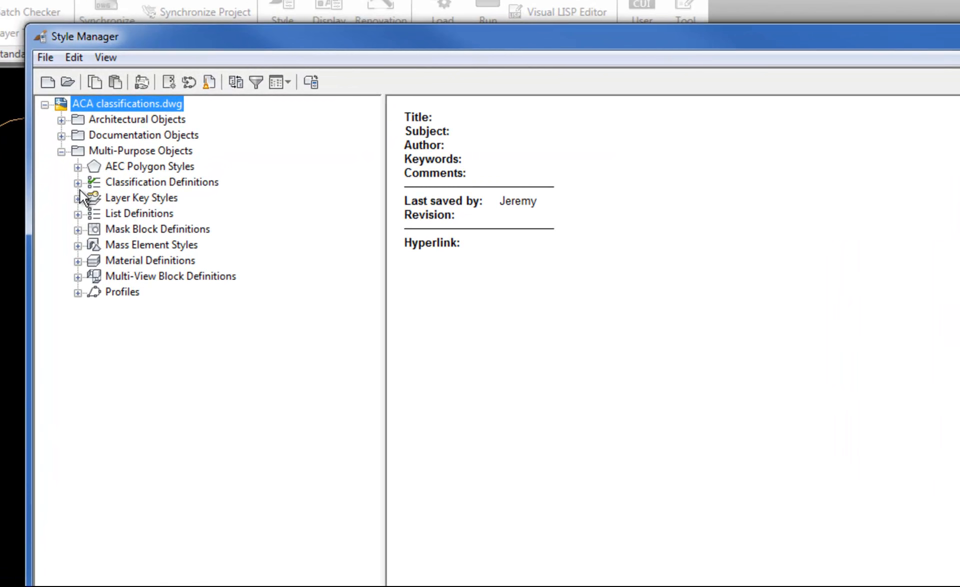
{"action": "left_click", "coordinate": [86, 179]}
{"action": "left_click", "coordinate": [138, 194]}
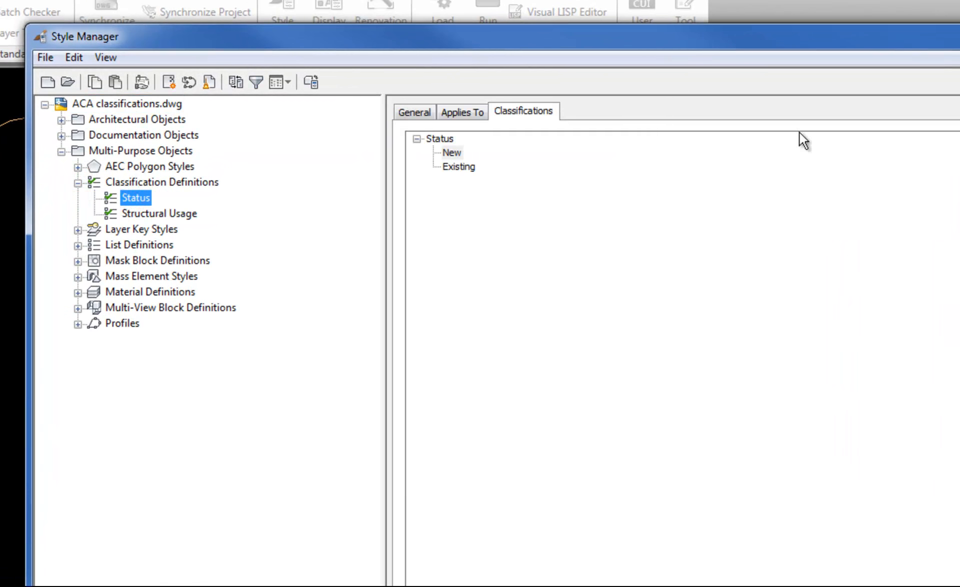
{"action": "left_click", "coordinate": [481, 114]}
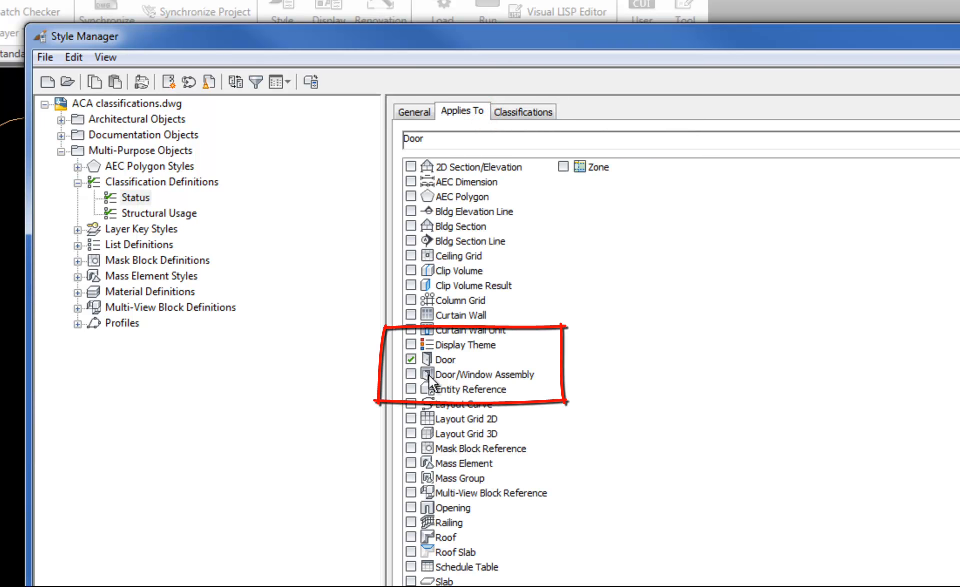
{"action": "left_click", "coordinate": [411, 374]}
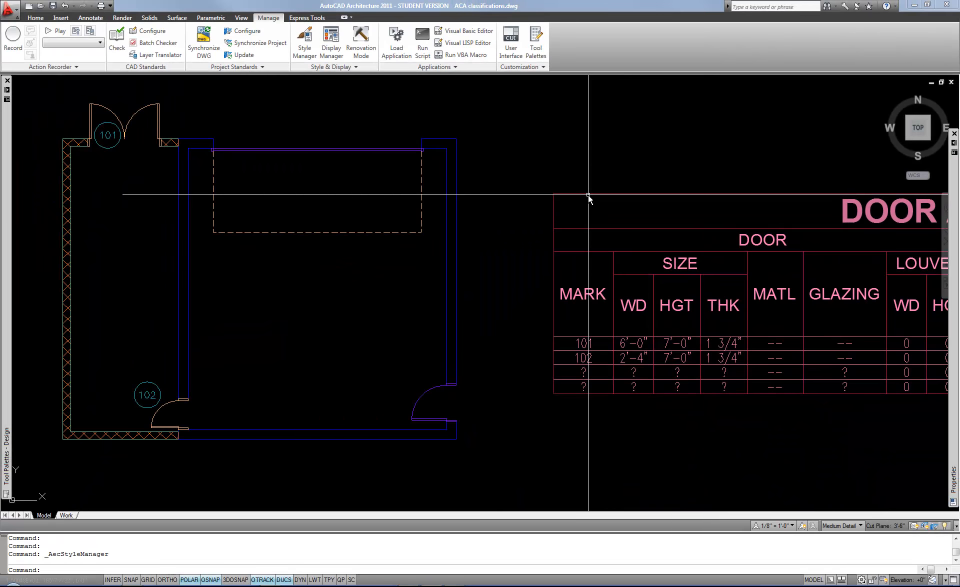
- Restrict the door schedule's table style to objects with the New Status classification, leaving Existing excluded
{"action": "left_click", "coordinate": [588, 195]}
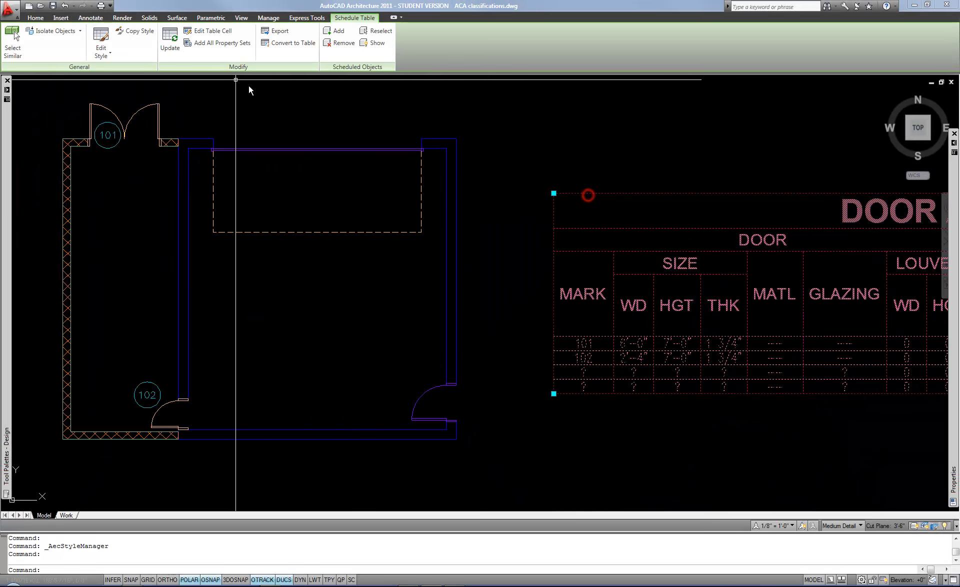
{"action": "left_click", "coordinate": [101, 35]}
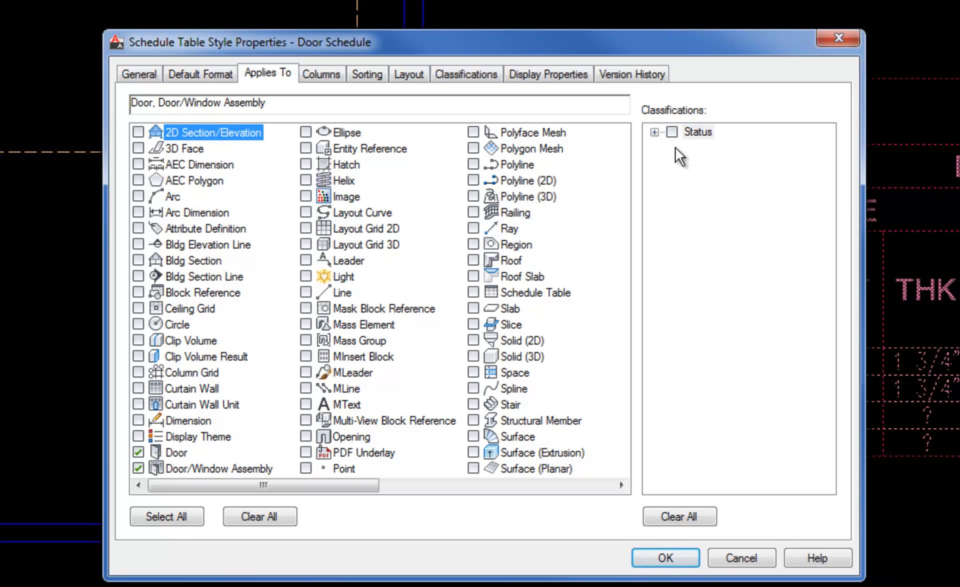
{"action": "left_click", "coordinate": [654, 132]}
{"action": "left_click", "coordinate": [690, 147]}
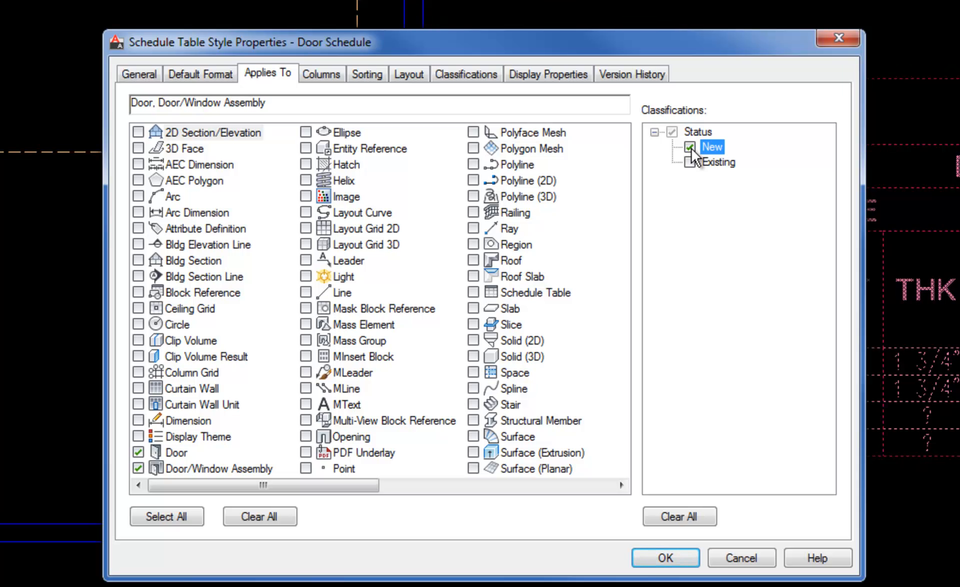
{"action": "left_click", "coordinate": [689, 163]}
{"action": "left_click", "coordinate": [689, 163]}
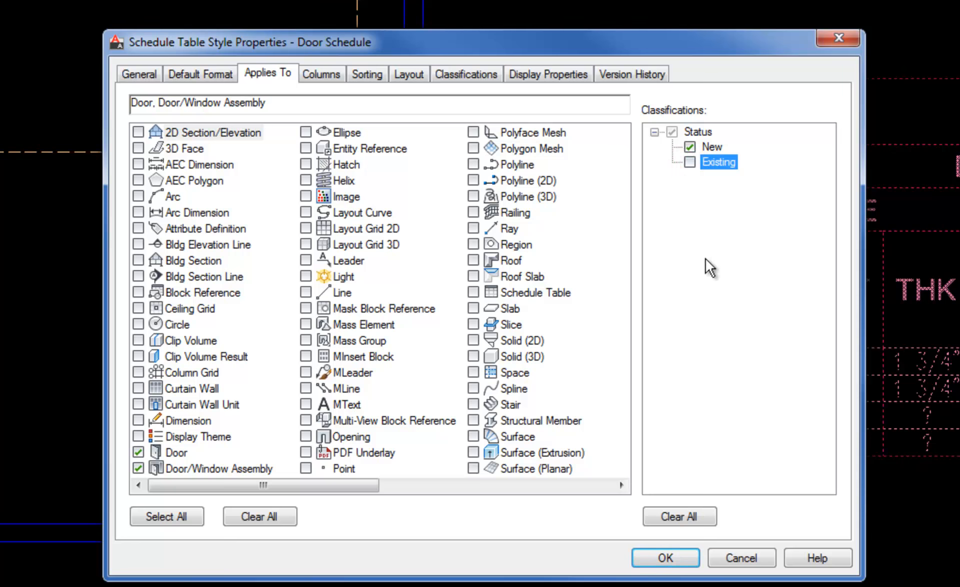
{"action": "left_click", "coordinate": [665, 558]}
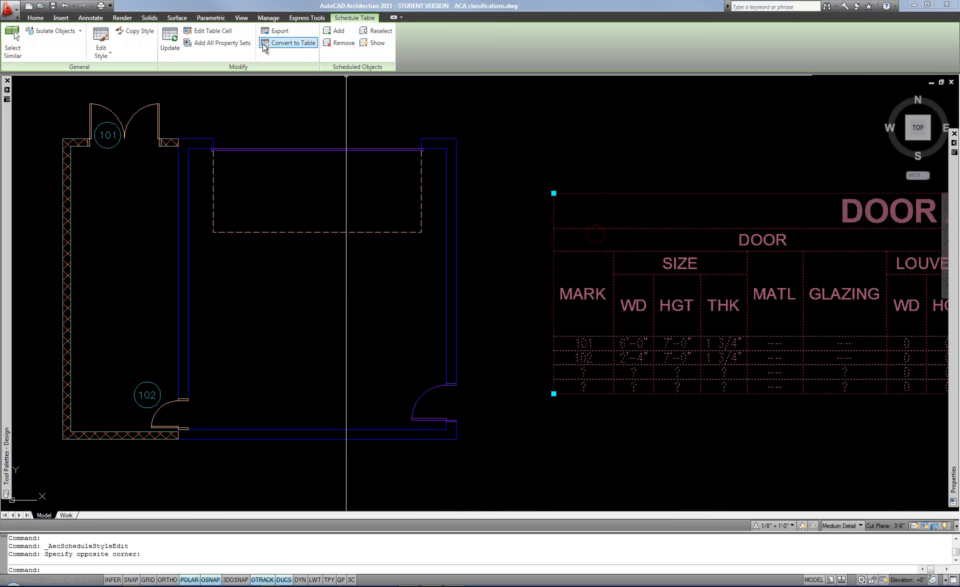
- Update the door schedule table to apply the classification filter, and clear the selection
{"action": "left_click", "coordinate": [170, 35]}
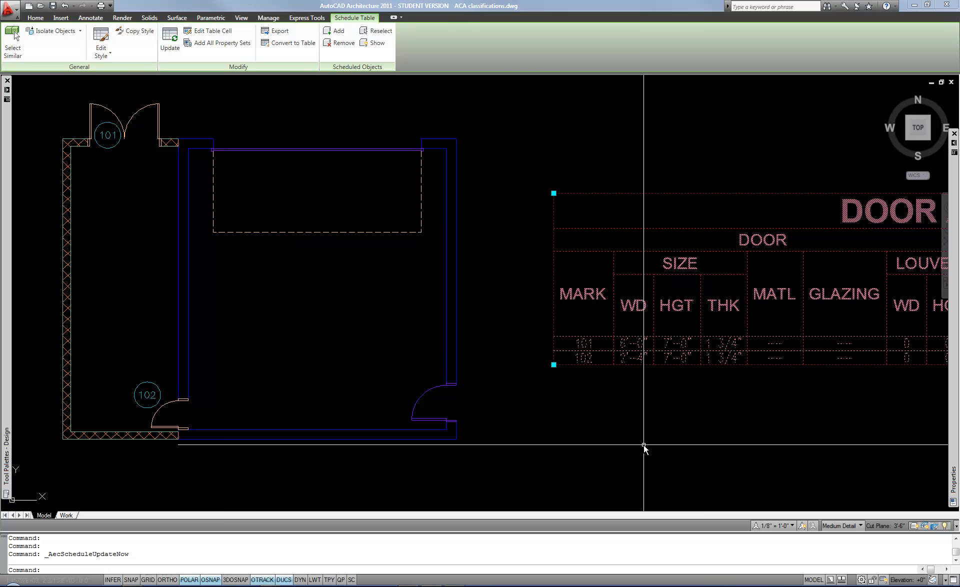
{"action": "key", "text": "Escape"}
{"action": "key", "text": "Escape"}
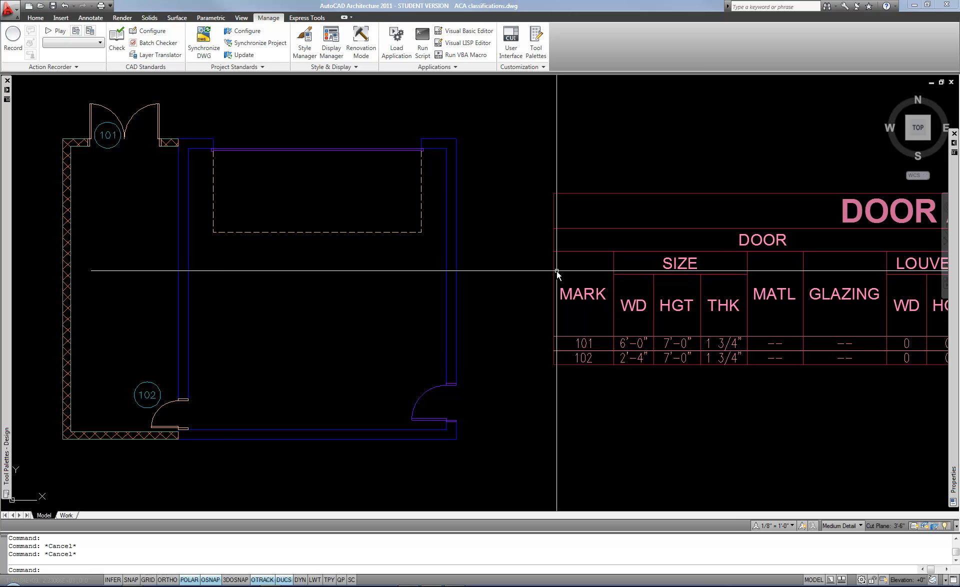
- Open the Status classification definition in the Style Manager and examine the object types it applies to
{"action": "left_click", "coordinate": [304, 41]}
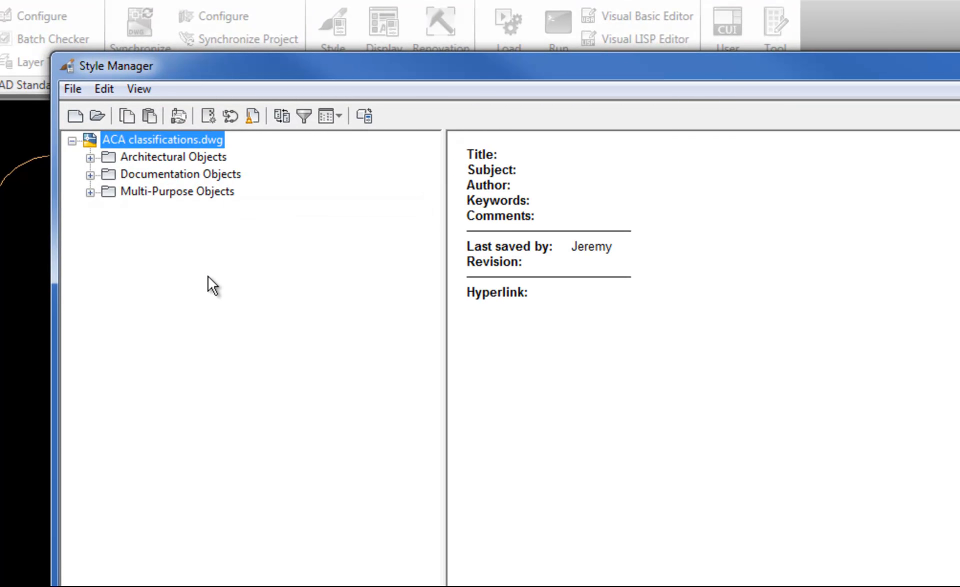
{"action": "left_click", "coordinate": [90, 192]}
{"action": "left_click", "coordinate": [106, 226]}
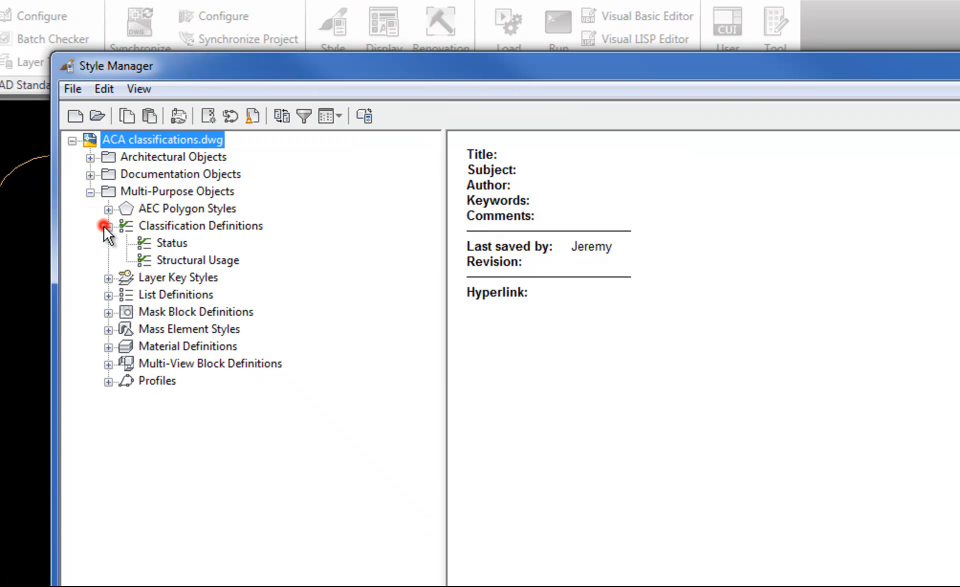
{"action": "left_click", "coordinate": [162, 242]}
{"action": "mouse_move", "coordinate": [171, 242]}
{"action": "left_mouse_down"}
{"action": "mouse_move", "coordinate": [175, 155]}
{"action": "mouse_move", "coordinate": [157, 131]}
{"action": "mouse_move", "coordinate": [181, 234]}
{"action": "mouse_move", "coordinate": [164, 244]}
{"action": "left_mouse_up"}
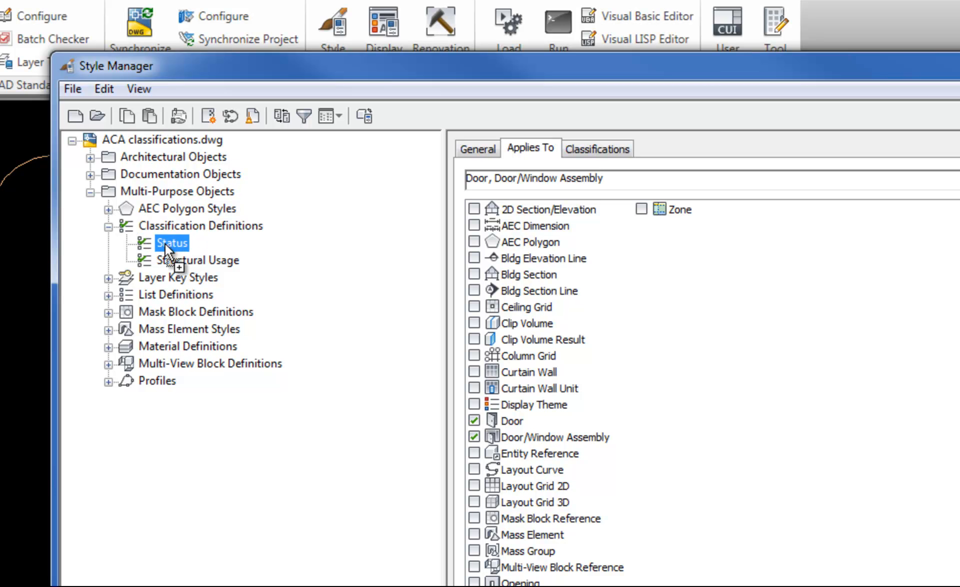